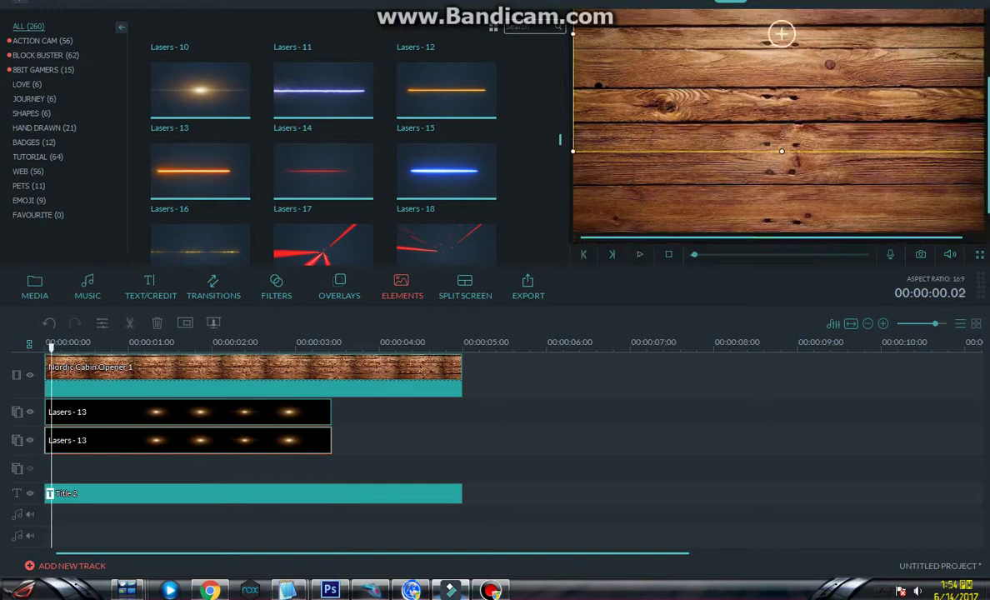
Play the opener until the title appears and move the upper Lasers - 13 flare down to the title frame's upper edge
key("space")
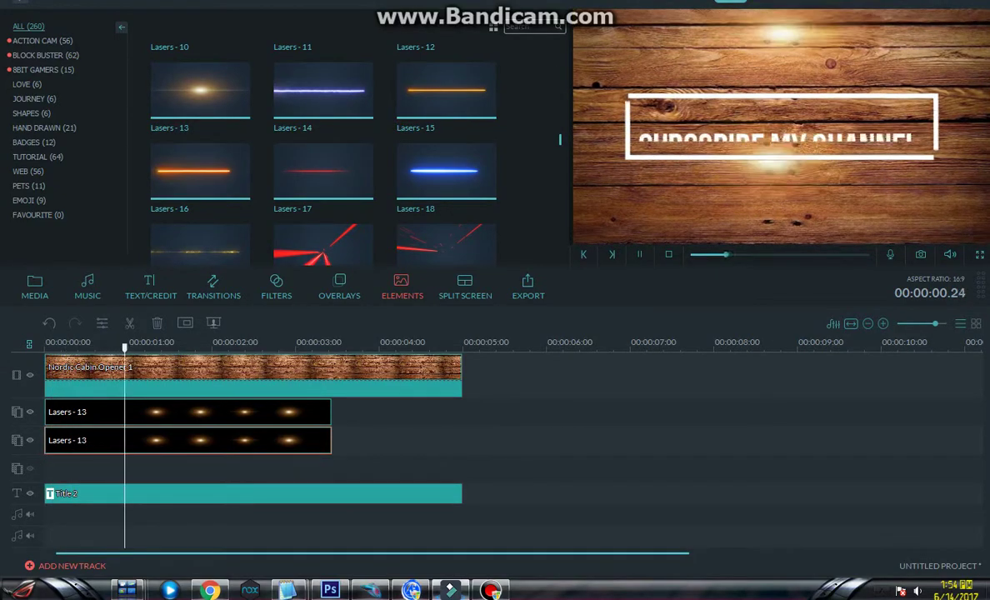
key("space")
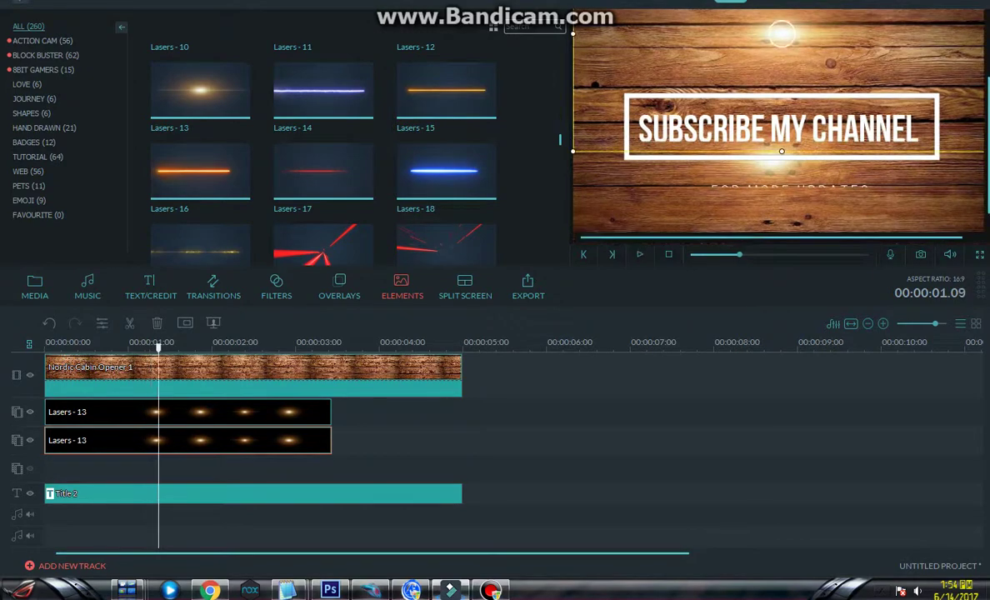
left_click_drag(782, 33, 767, 88)
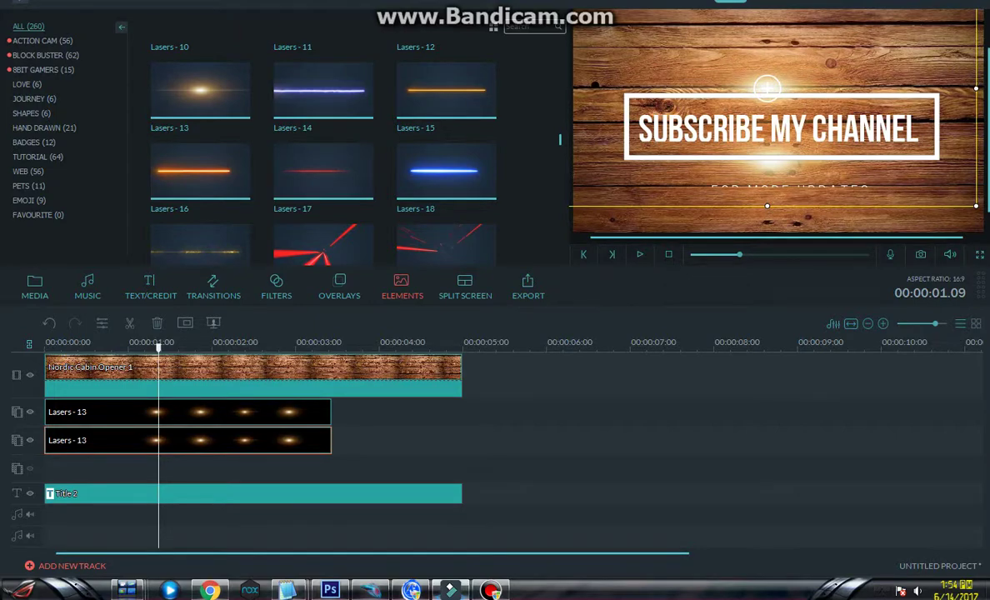
Try the Lasers - 17 element on the track below the two flares, starting at about 00:00:01.04
key("Home")
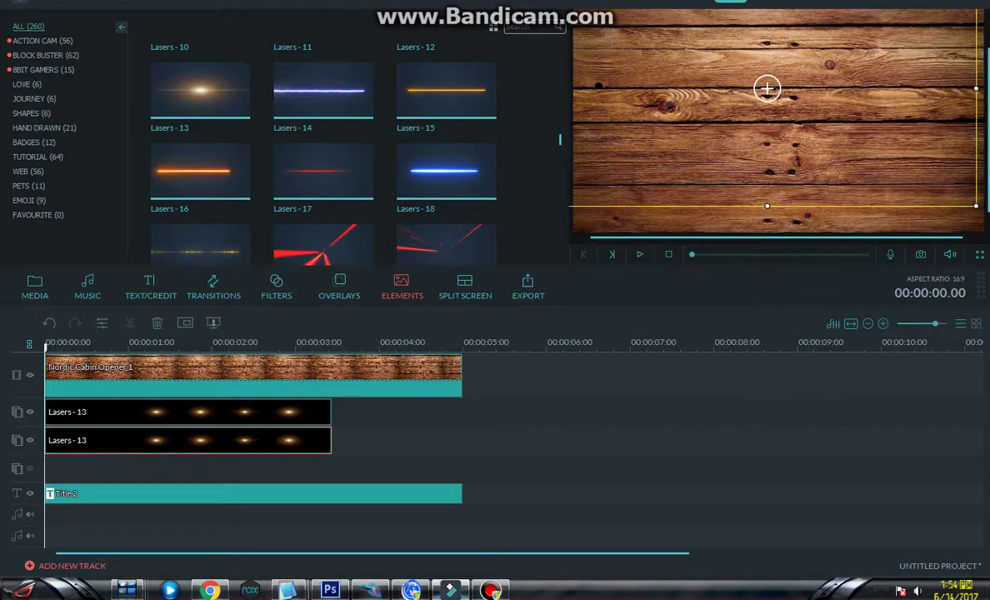
left_click_drag(322, 171, 179, 468)
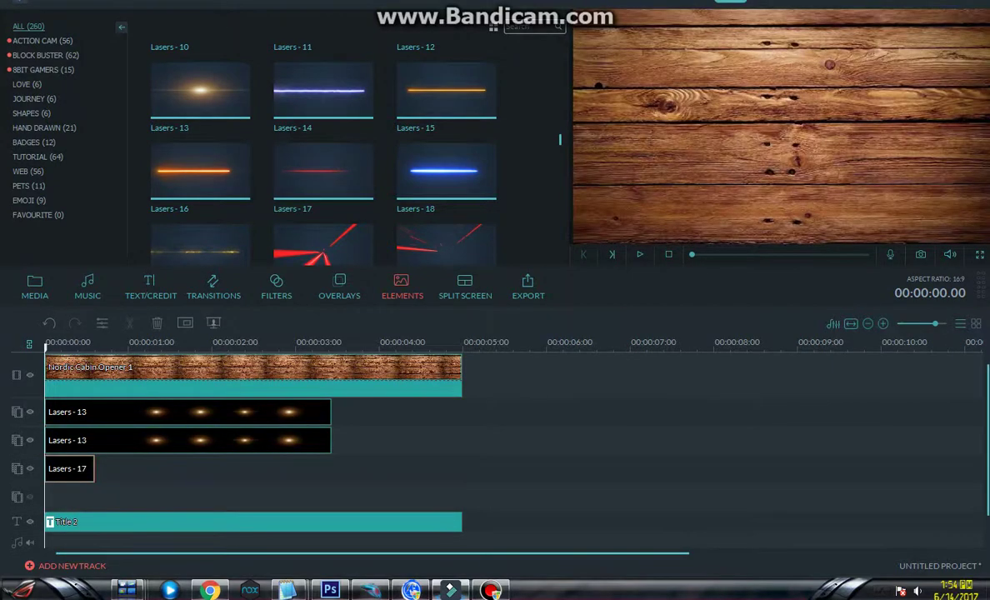
key("space")
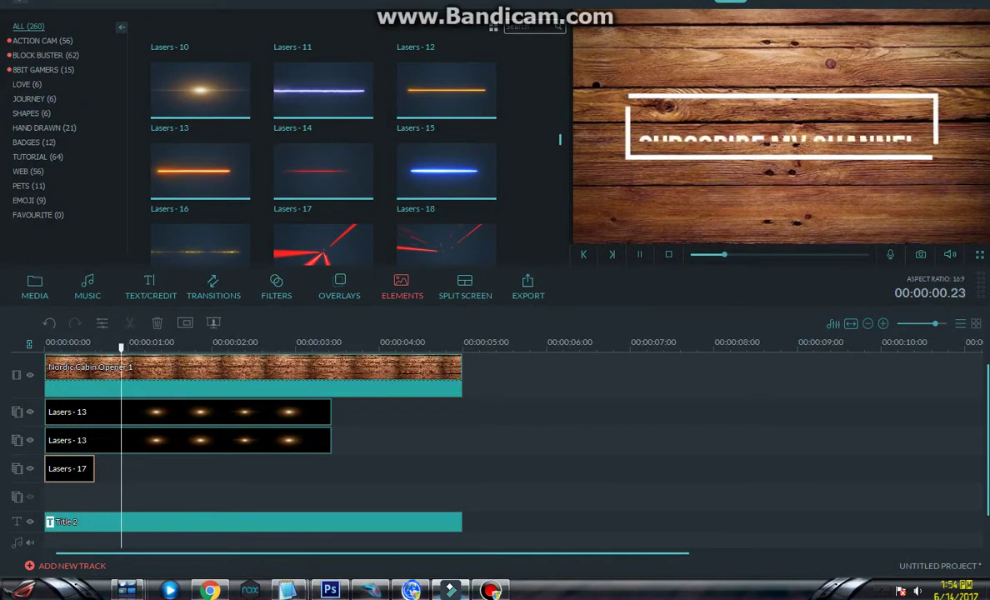
key("space")
left_click_drag(69, 468, 90, 468)
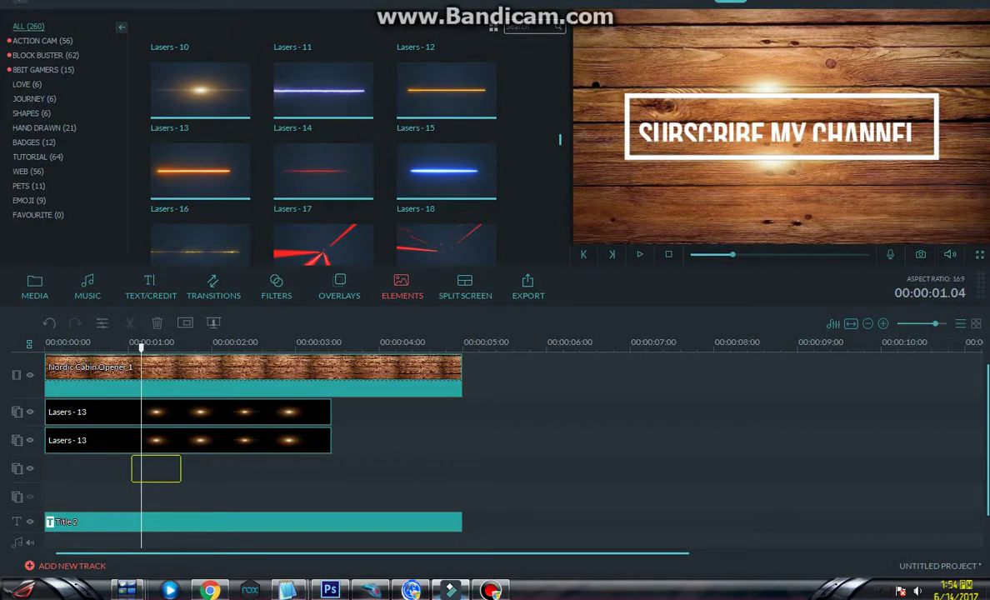
key("space")
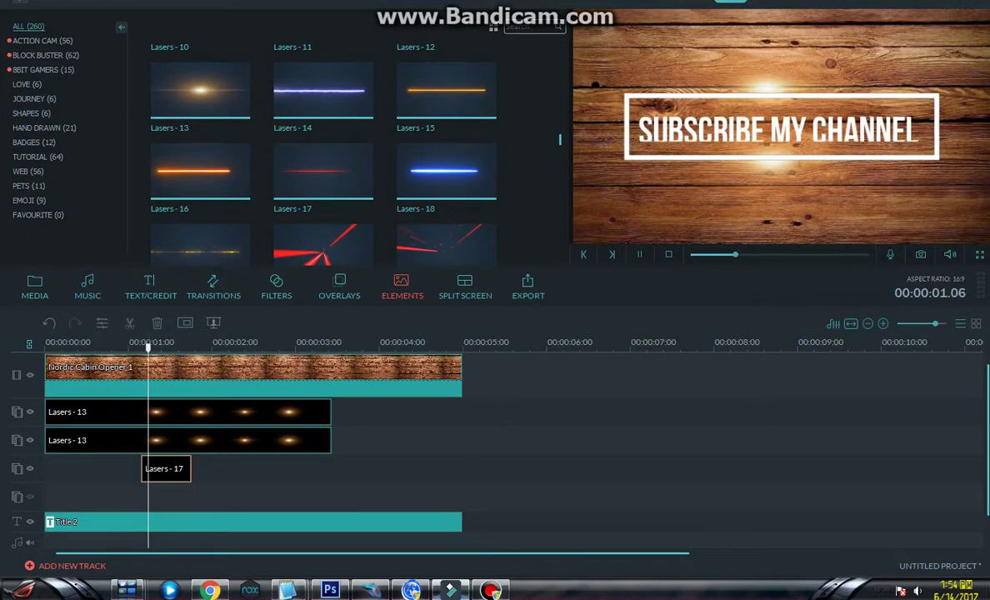
Preview the Lasers - 17 clip with the title and delete it from the timeline
double_click(165, 468)
left_click_drag(781, 126, 761, 161)
key("space")
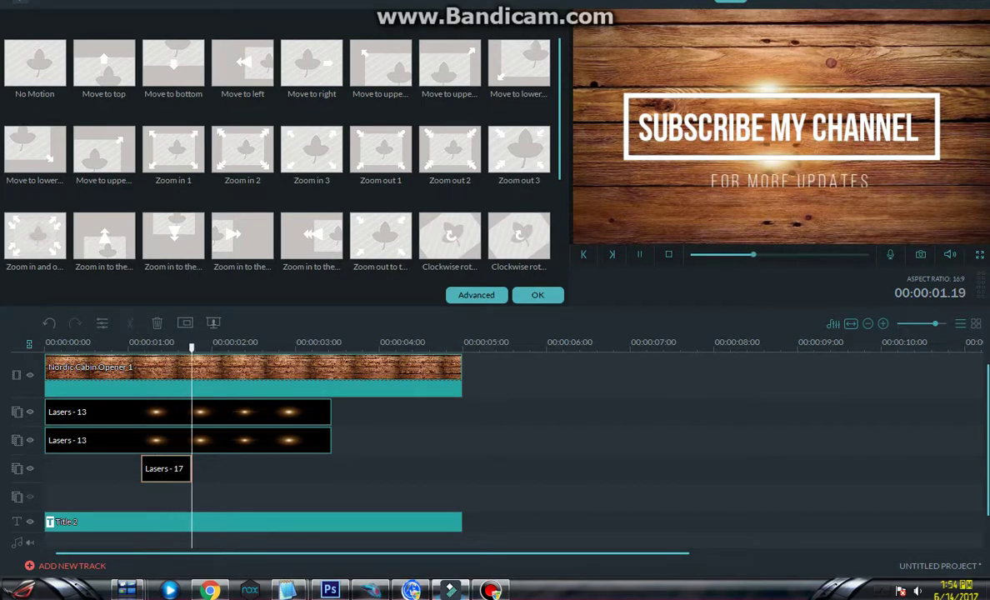
key("space")
key("Return")
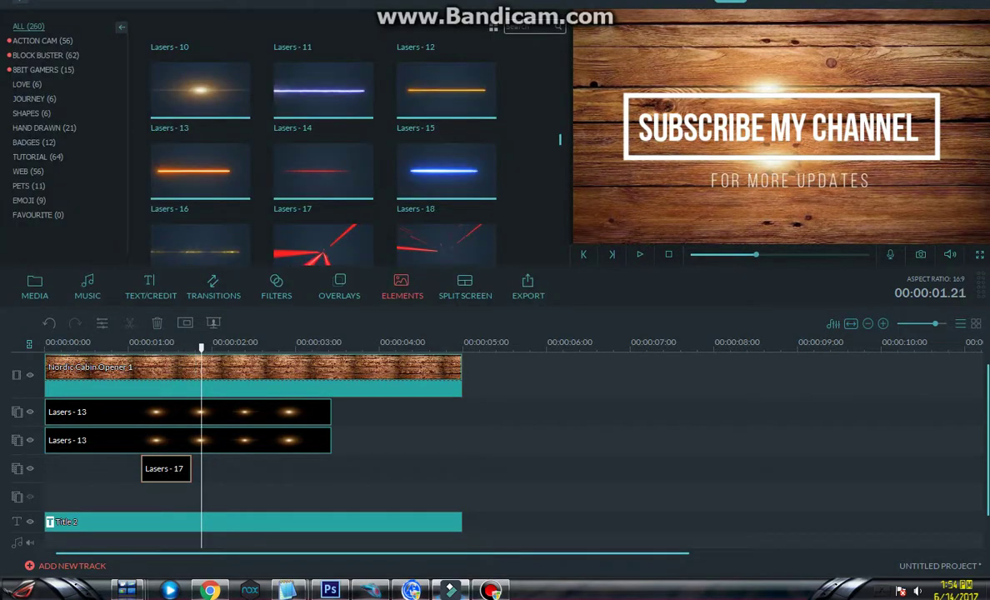
key("Delete")
Add Lasers - 21 at the project start below the flares and Lasers - 19 on the next track, starting at about 00:00:01.07
left_click_drag(446, 252, 166, 468)
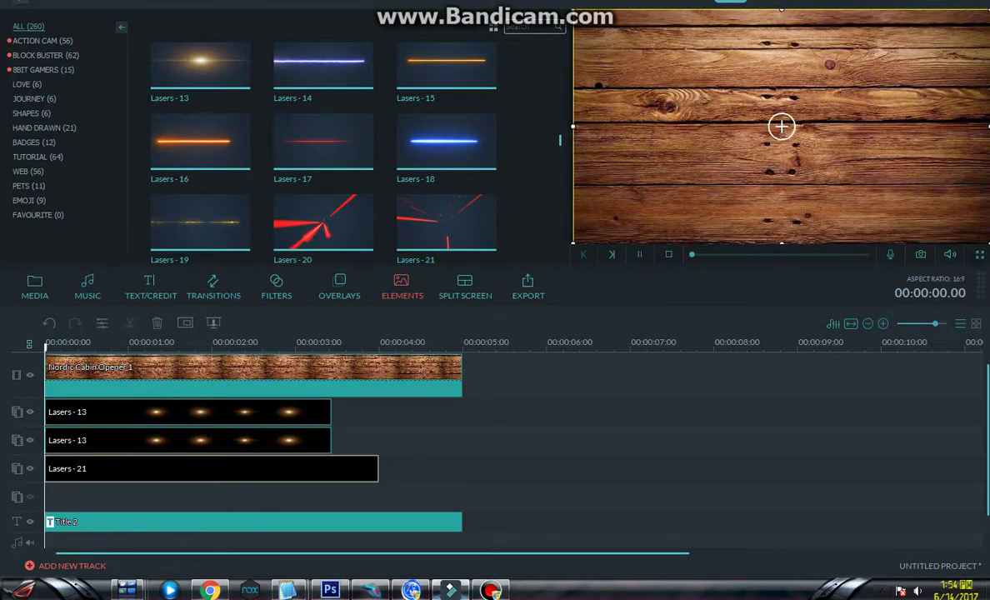
key("space")
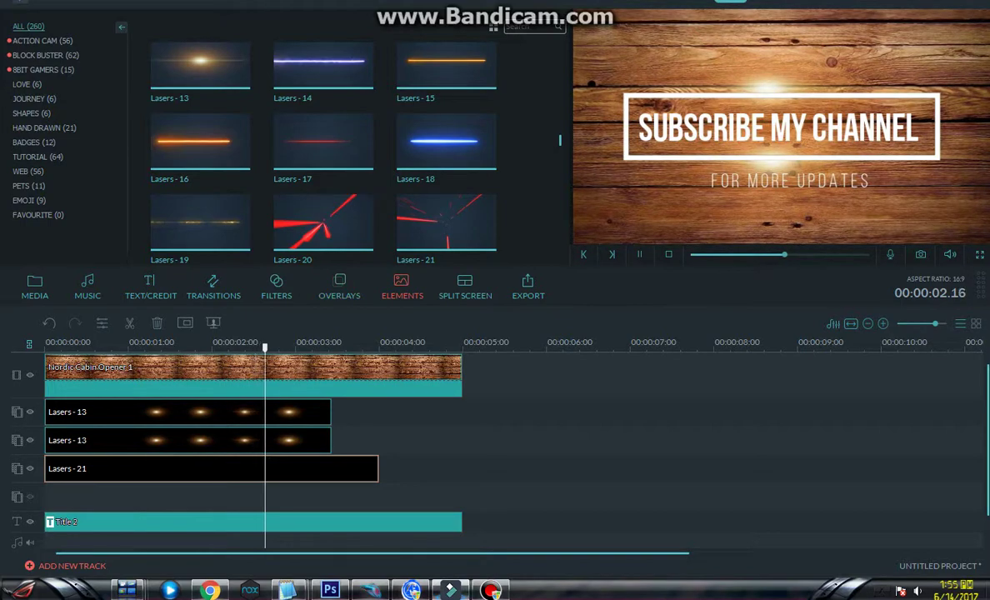
left_click_drag(198, 223, 211, 496)
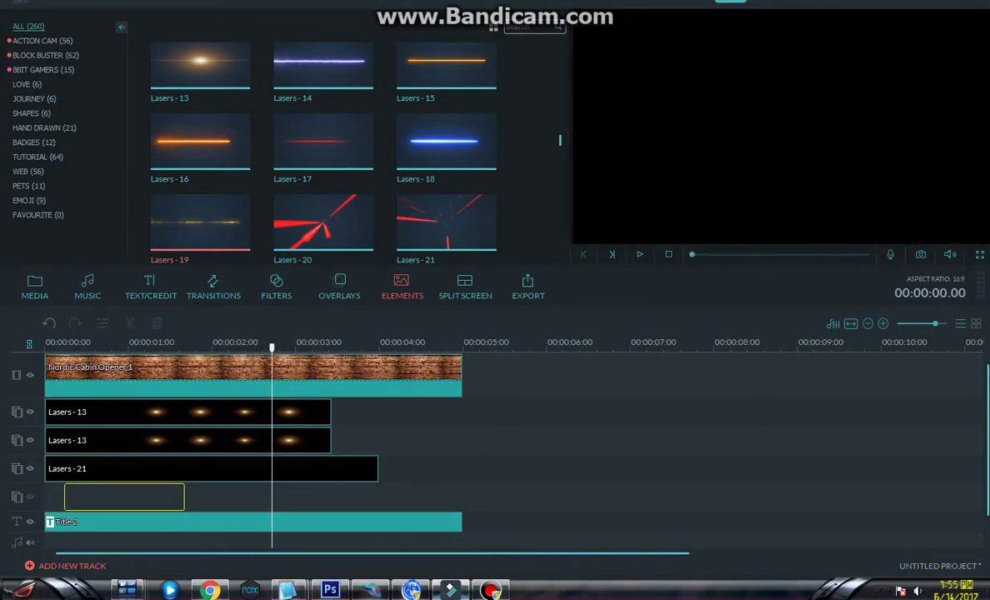
left_click_drag(211, 496, 210, 496)
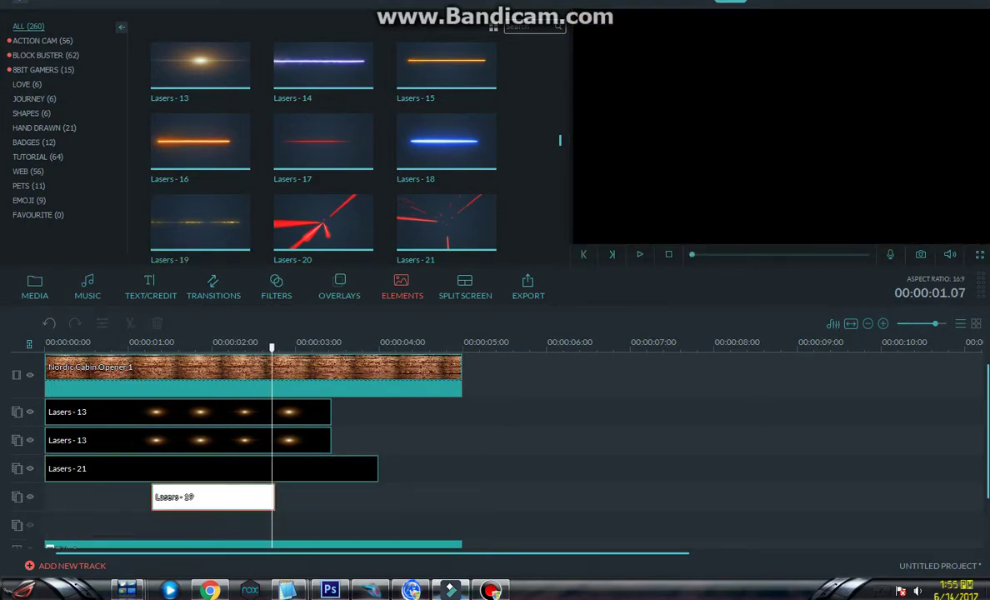
Play back the title animation around the beginning of the Lasers - 19 clip
scroll(211, 496, "down", 3)
key("ctrl+=")
key("ctrl+=")
key("ctrl+=")
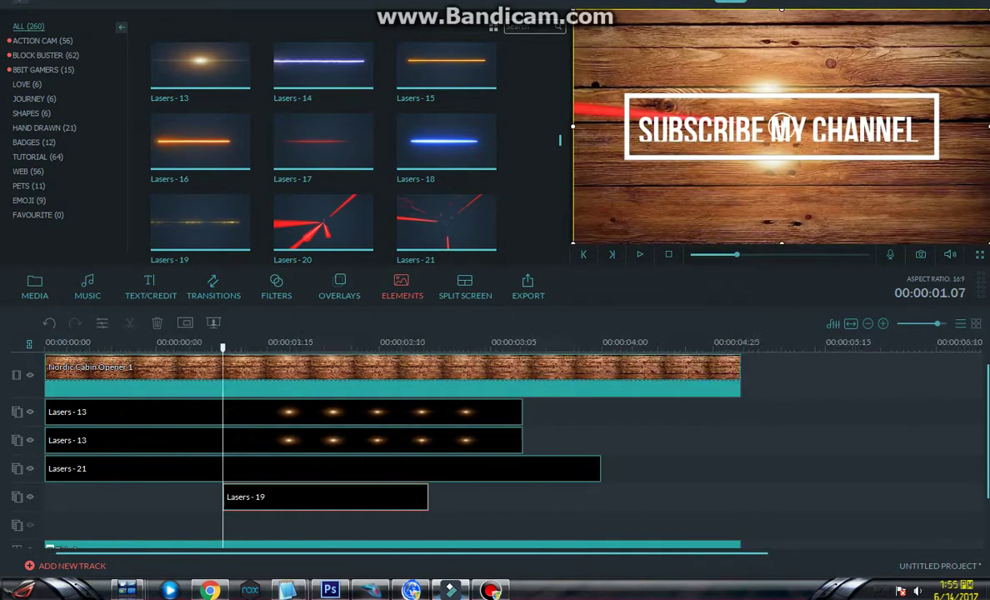
left_click(213, 343)
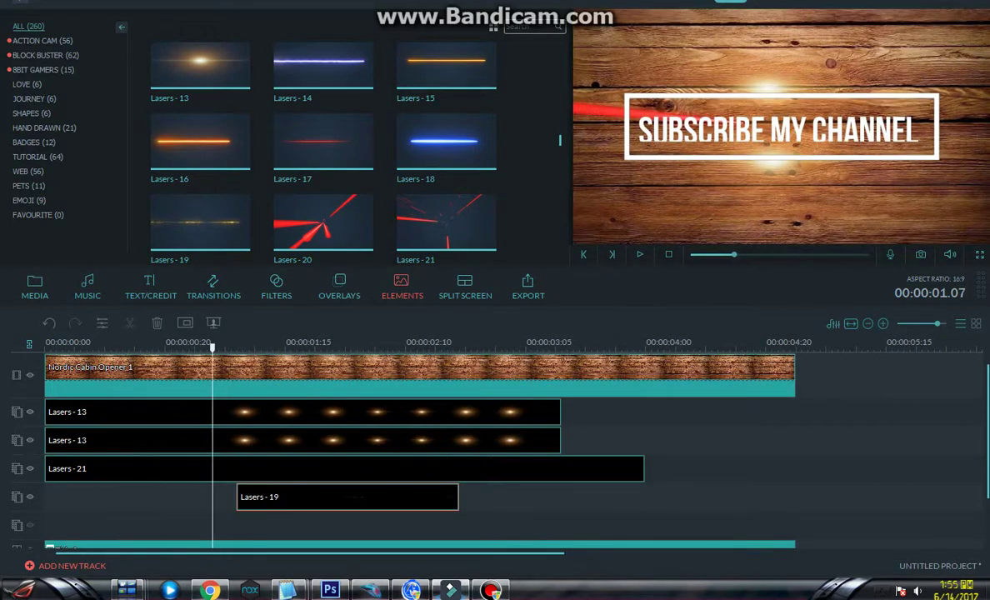
left_click_drag(213, 347, 243, 347)
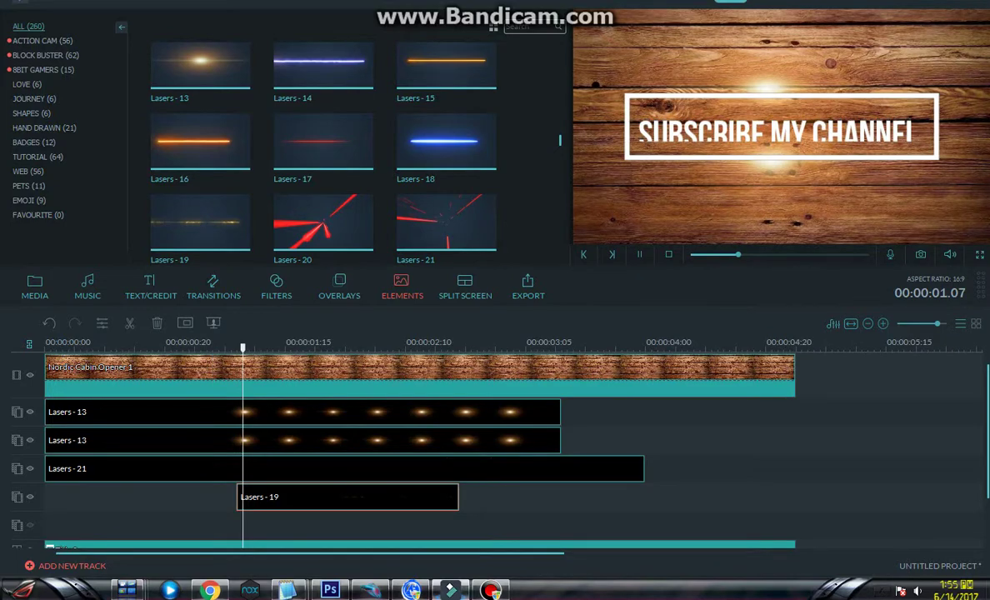
left_click(779, 127)
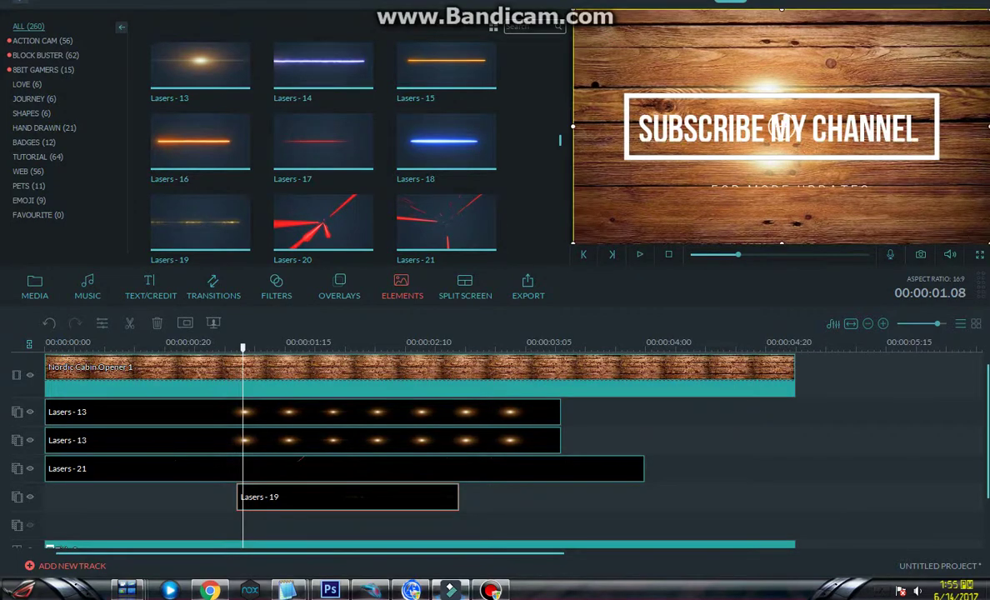
key("space")
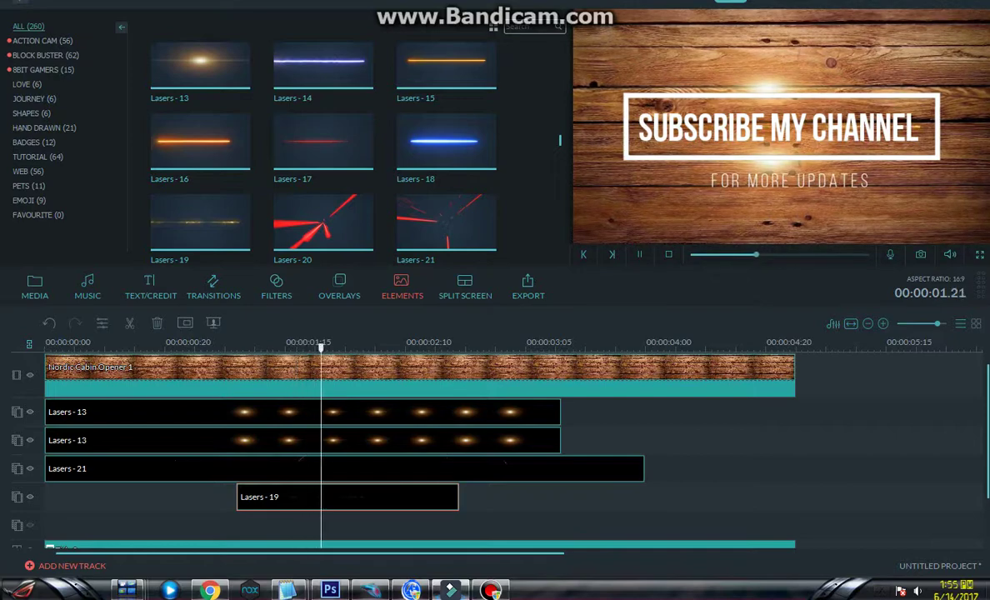
Enlarge the Lasers - 19 element, centre it near the title frame's lower-left corner, and play back the result
left_click(779, 127)
left_click(719, 167)
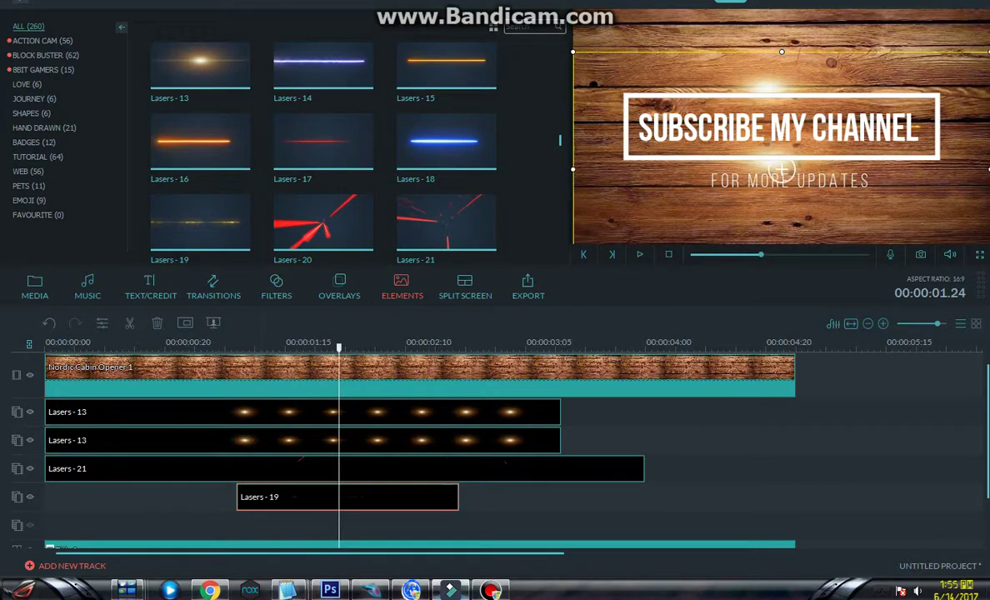
left_click_drag(719, 167, 875, 190)
left_click_drag(813, 154, 604, 11)
left_click_drag(657, 66, 664, 90)
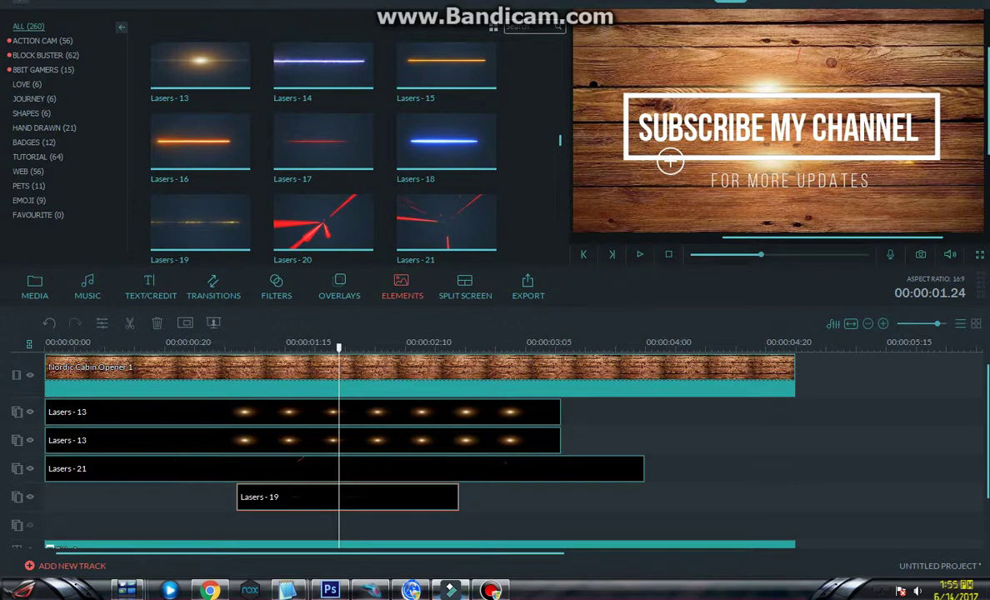
key("space")
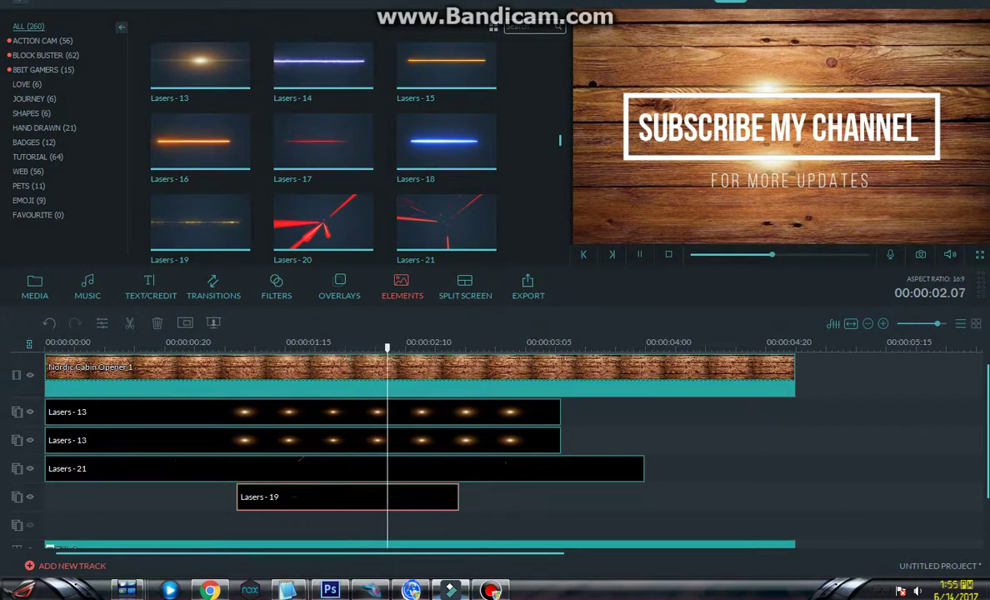
key("space")
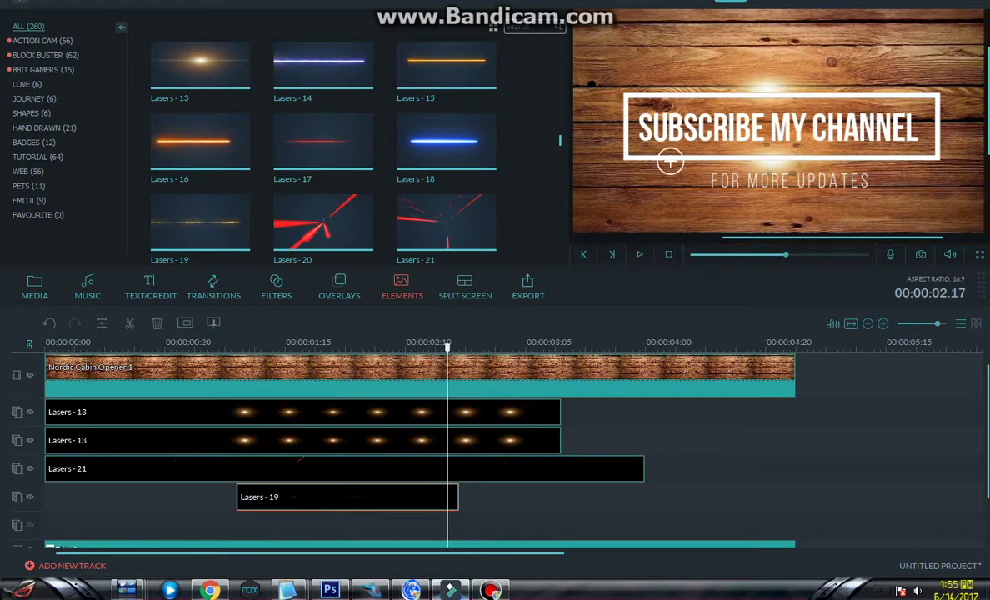
Browse the element library for another effect, from the lasers and meteors through the badges to the 8-bit elements
scroll(324, 145, "down", 6)
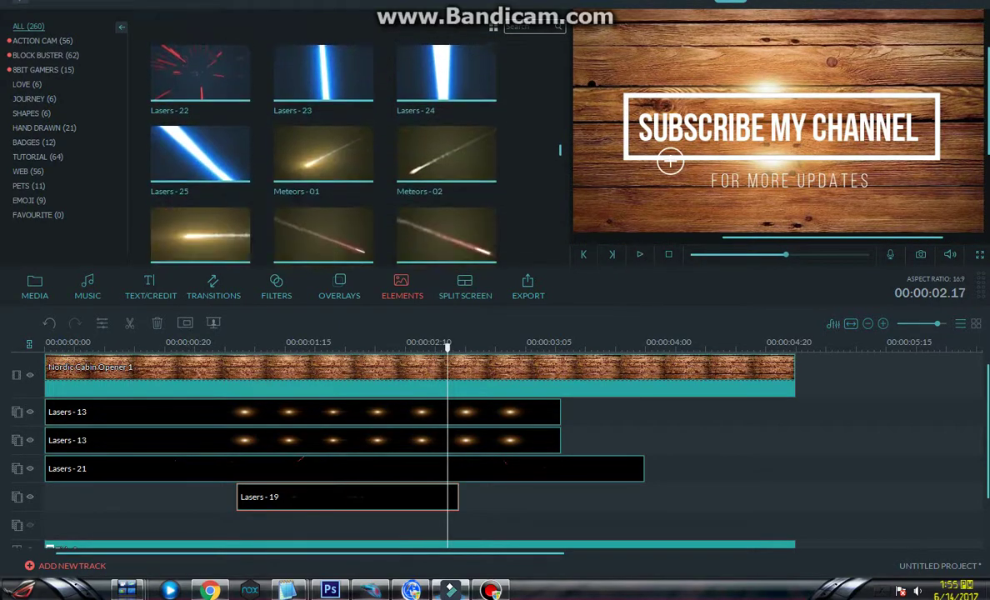
scroll(323, 146, "down", 5)
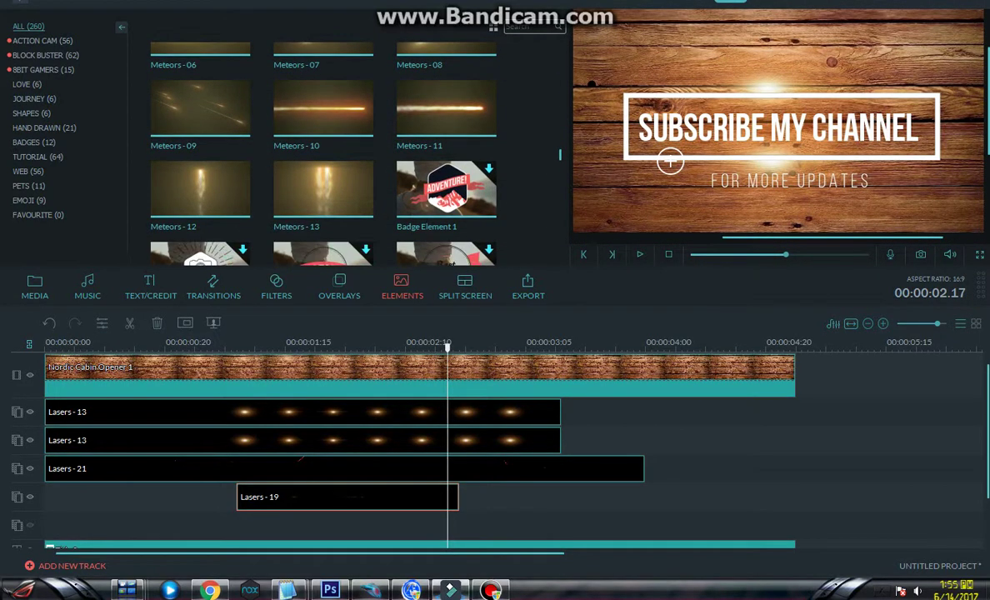
scroll(324, 166, "down", 5)
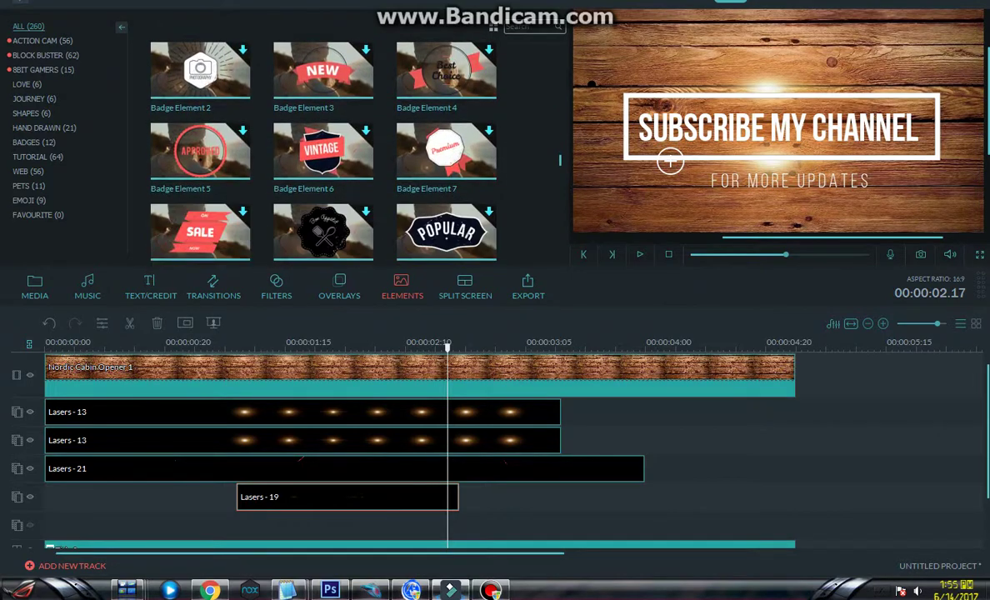
scroll(324, 146, "down", 5)
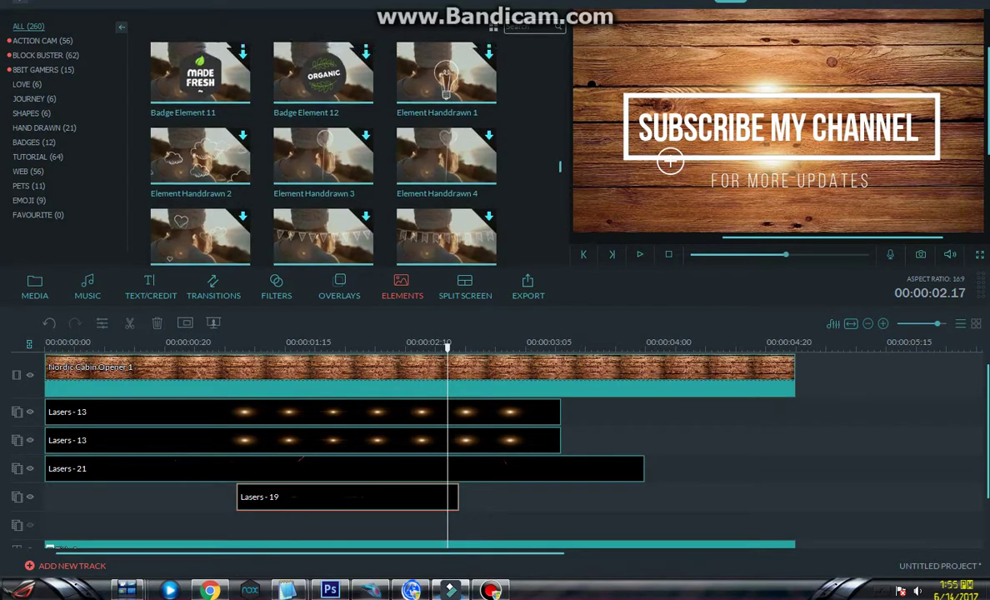
scroll(323, 150, "up", 10)
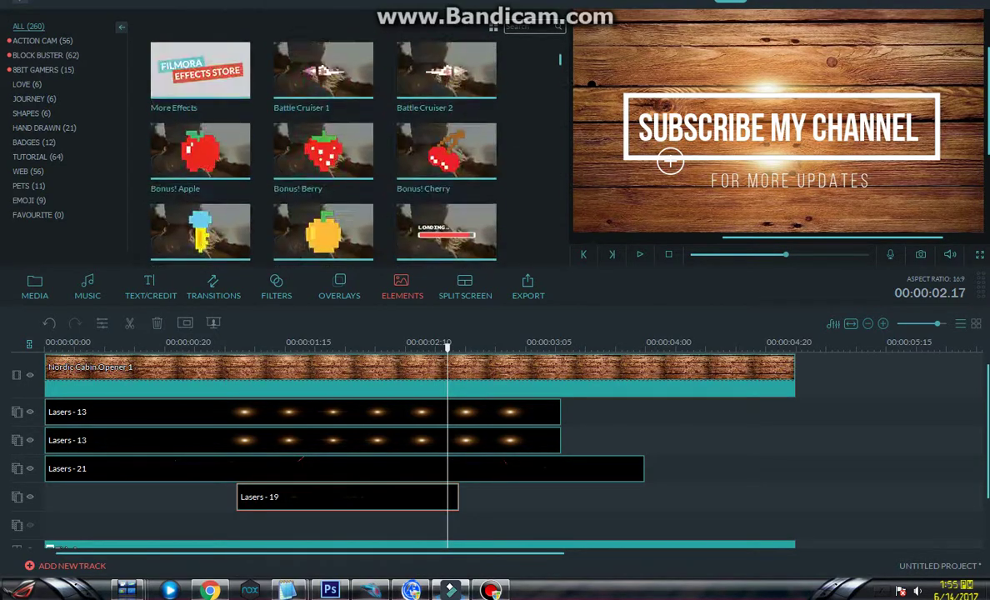
scroll(417, 442, "down", 2)
scroll(416, 442, "up", 2)
scroll(323, 150, "down", 3)
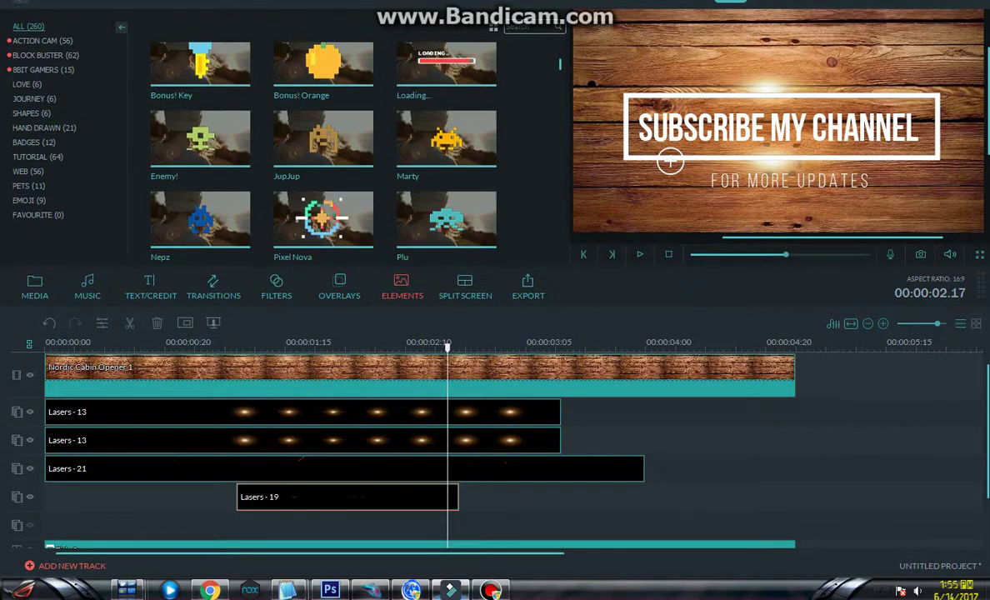
scroll(323, 150, "down", 2)
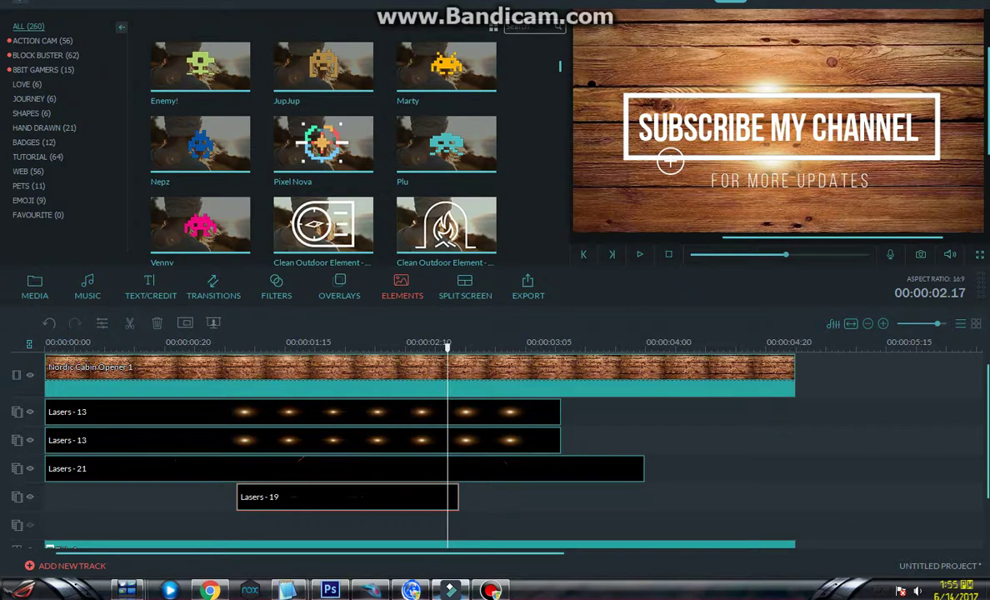
scroll(323, 150, "up", 2)
Examine the Loading... element and look through the outdoor, Nordic Cabin, snow sports and destruction elements
left_click_drag(445, 107, 69, 496)
left_click_drag(217, 497, 323, 107)
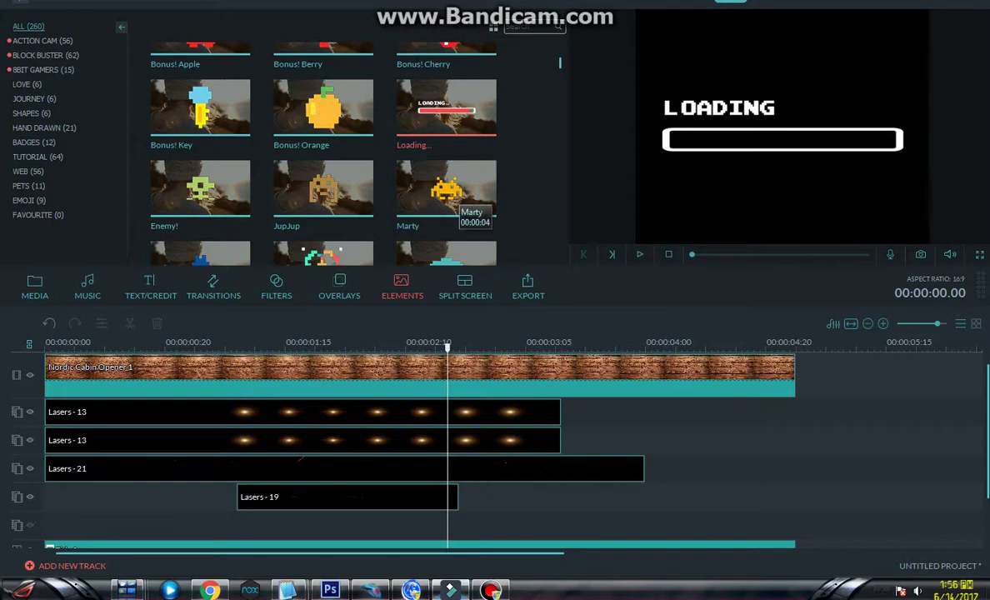
scroll(446, 190, "down", 5)
scroll(445, 151, "down", 2)
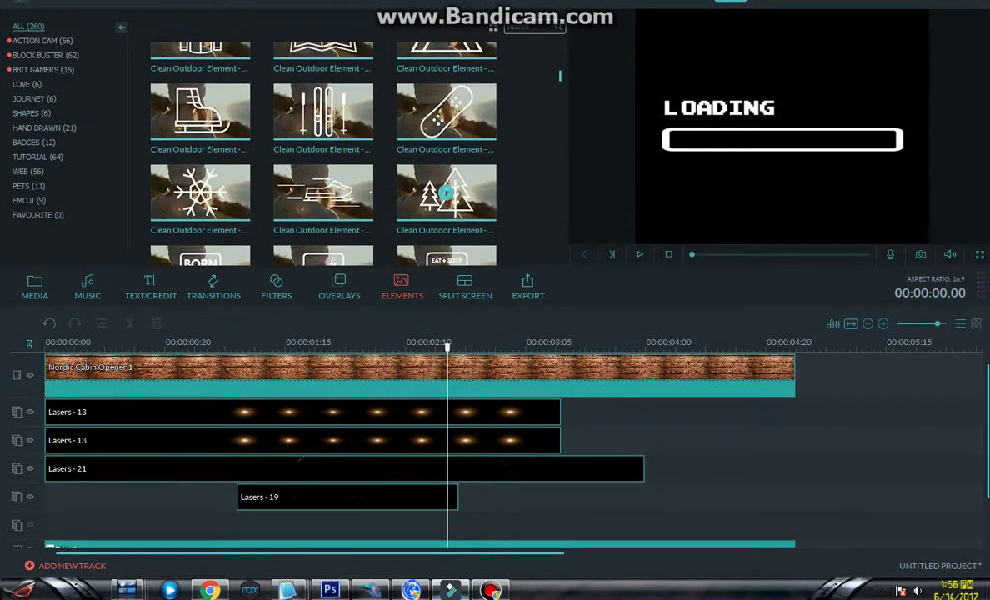
scroll(445, 151, "down", 3)
scroll(323, 150, "down", 2)
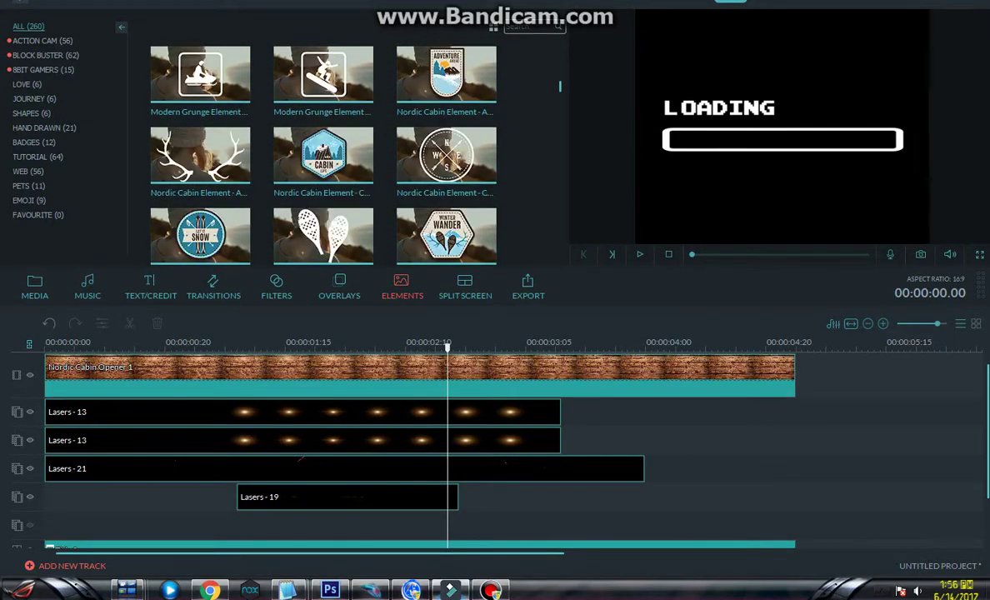
scroll(324, 200, "down", 6)
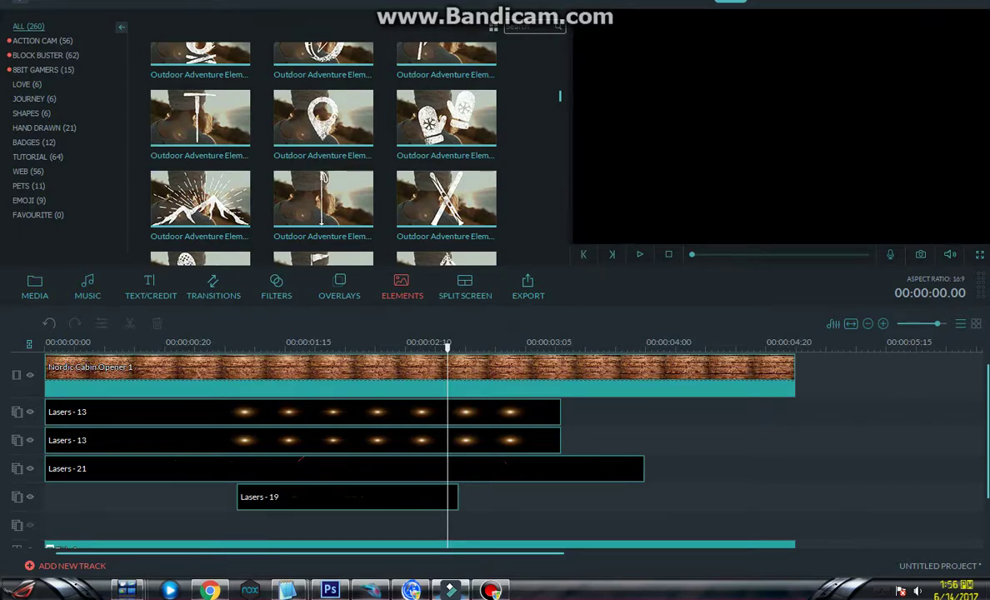
scroll(446, 242, "down", 5)
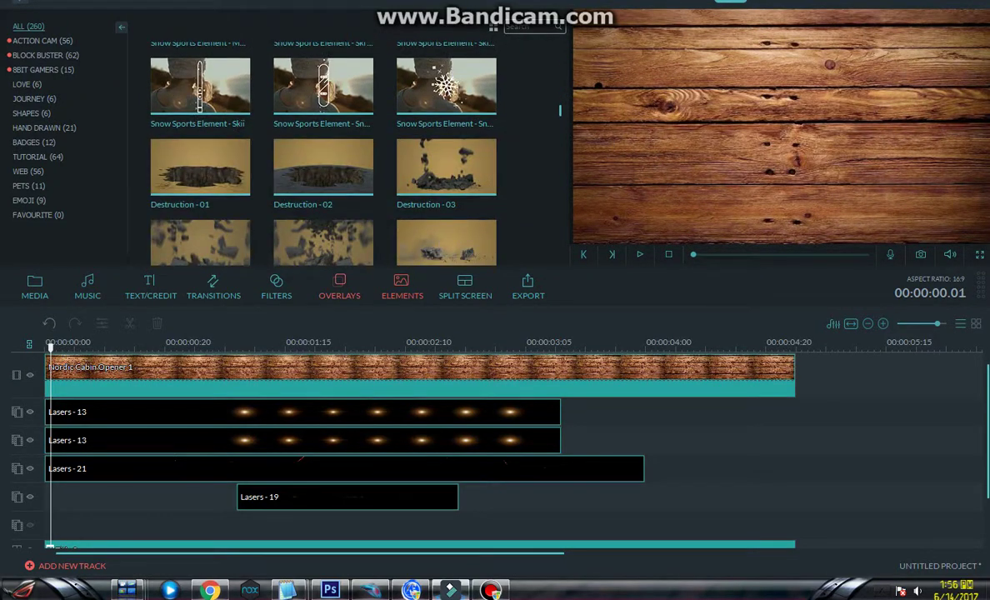
Apply the Snow Sports Transition 3 to the start of the wooden background clip and play back the result
left_click(213, 287)
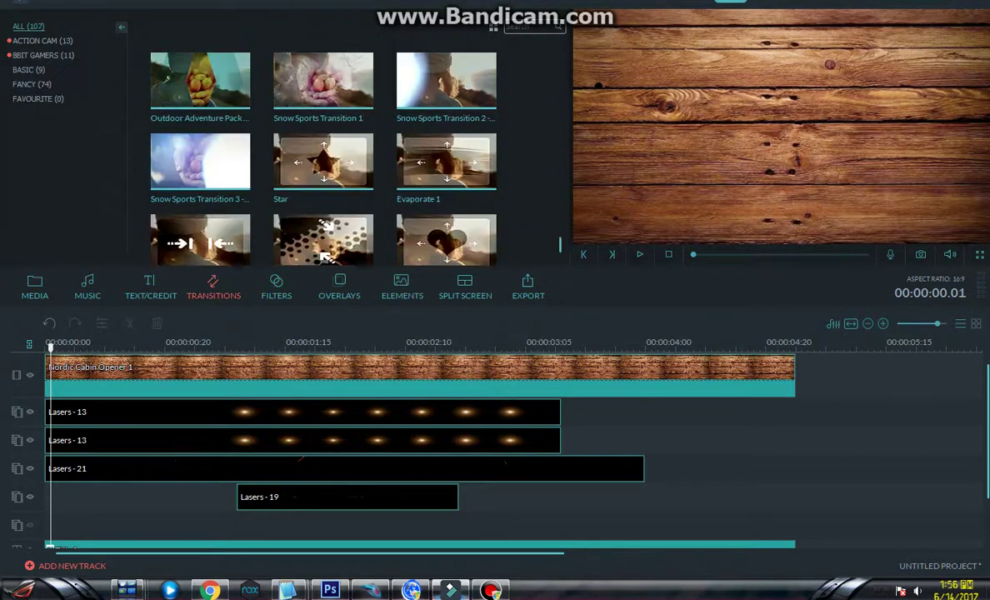
left_click(200, 163)
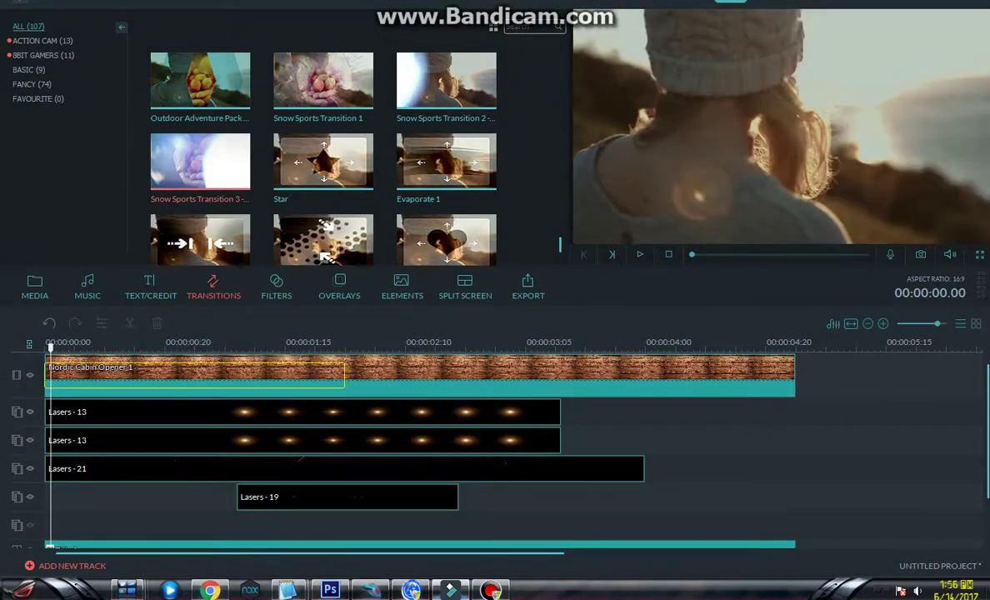
left_click_drag(200, 162, 194, 375)
key("space")
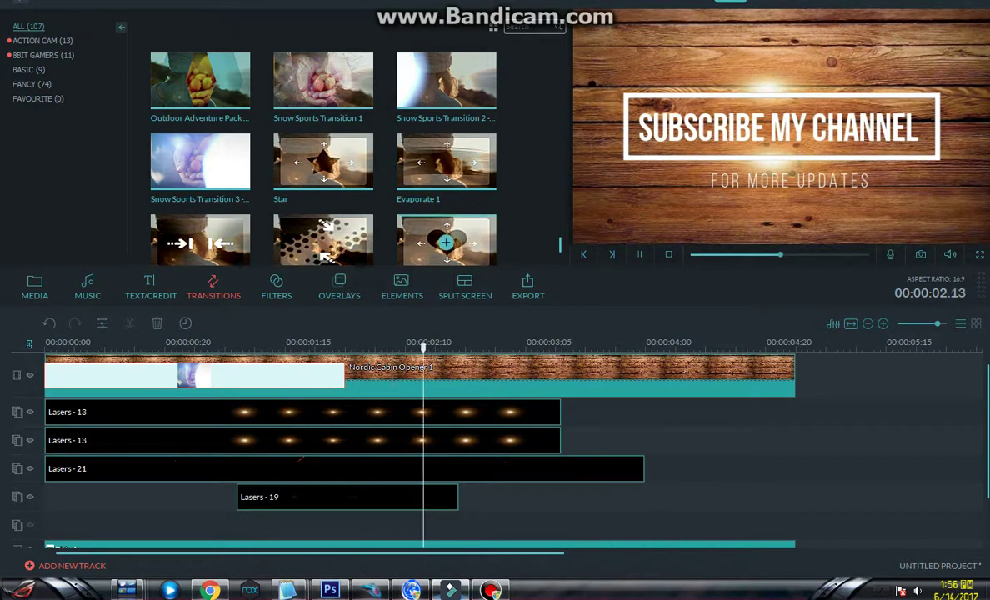
key("space")
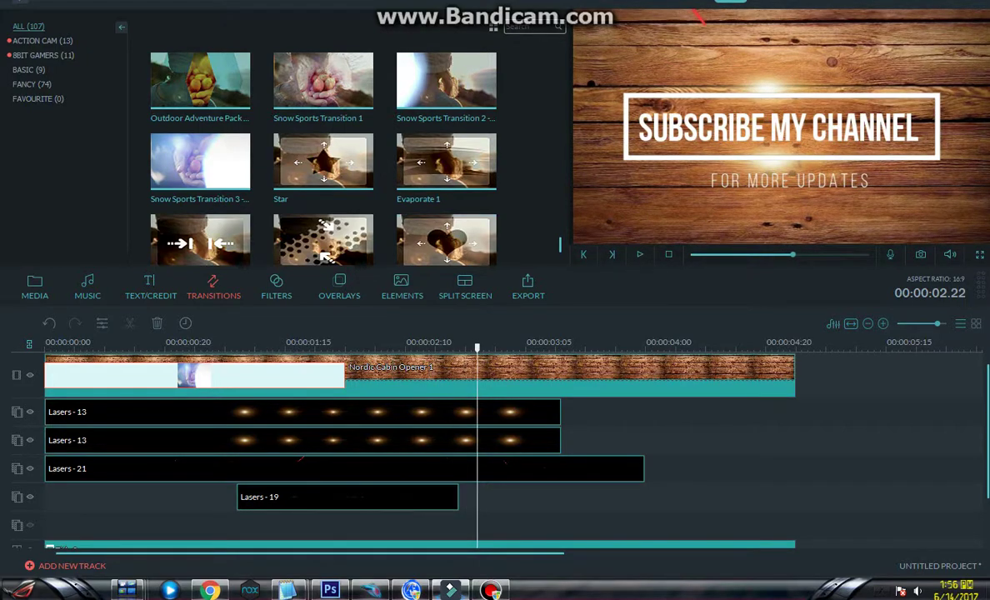
Apply the Snow Sports Transition 2 to the end of the wooden background clip and play the intro from the beginning
scroll(323, 150, "down", 1)
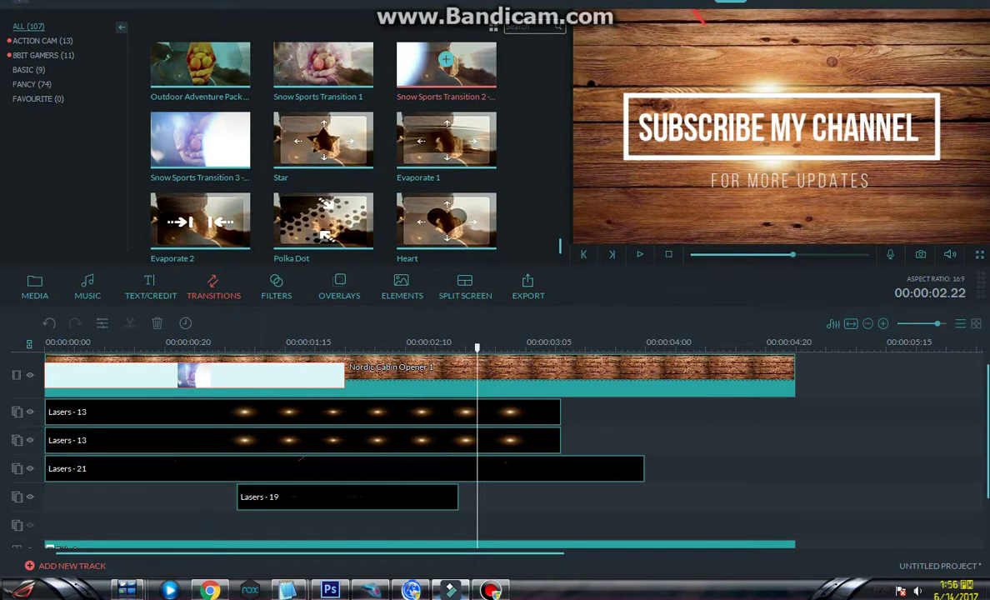
left_click(445, 59)
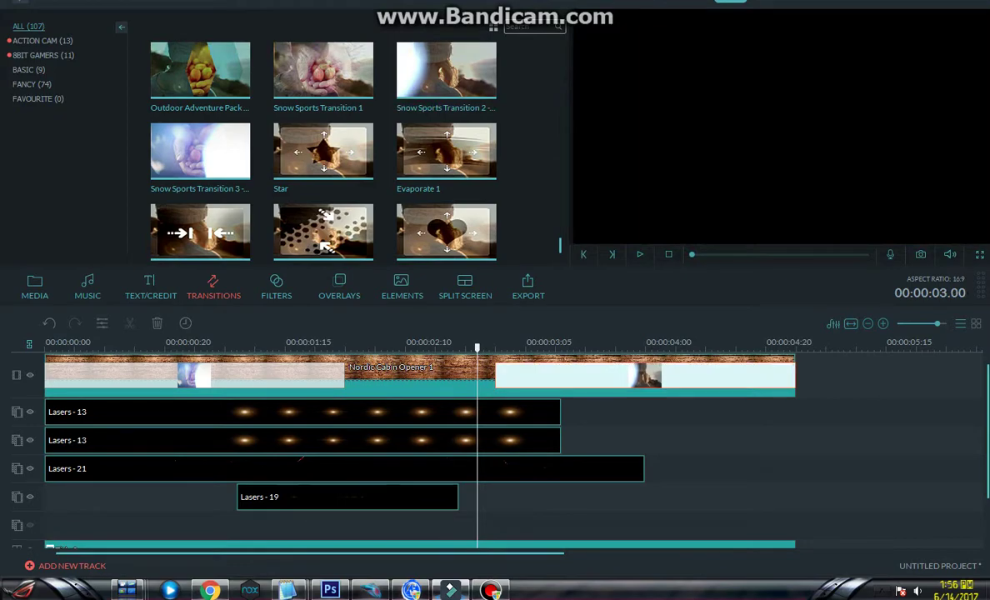
key("space")
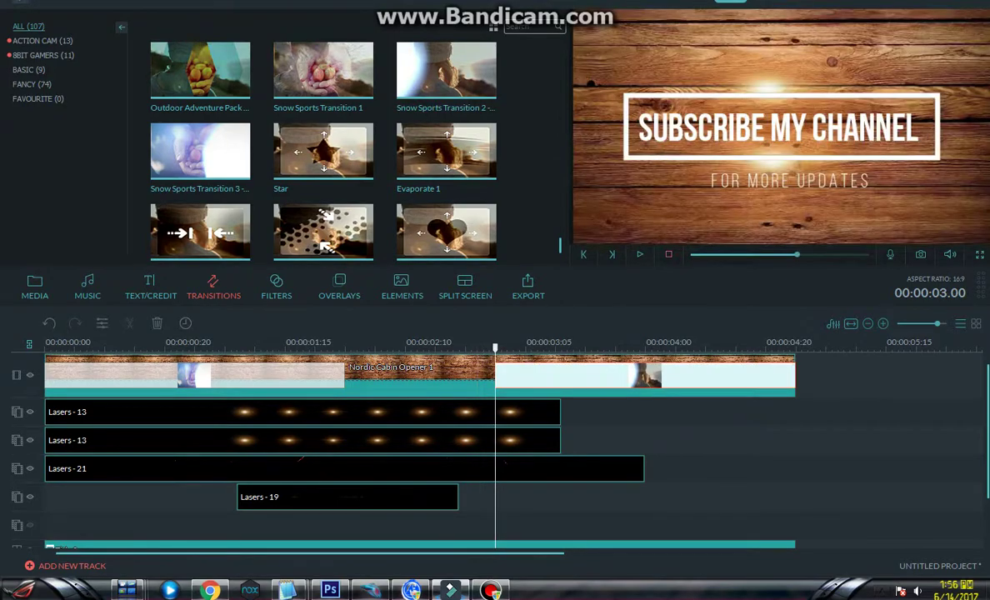
left_click(668, 254)
key("space")
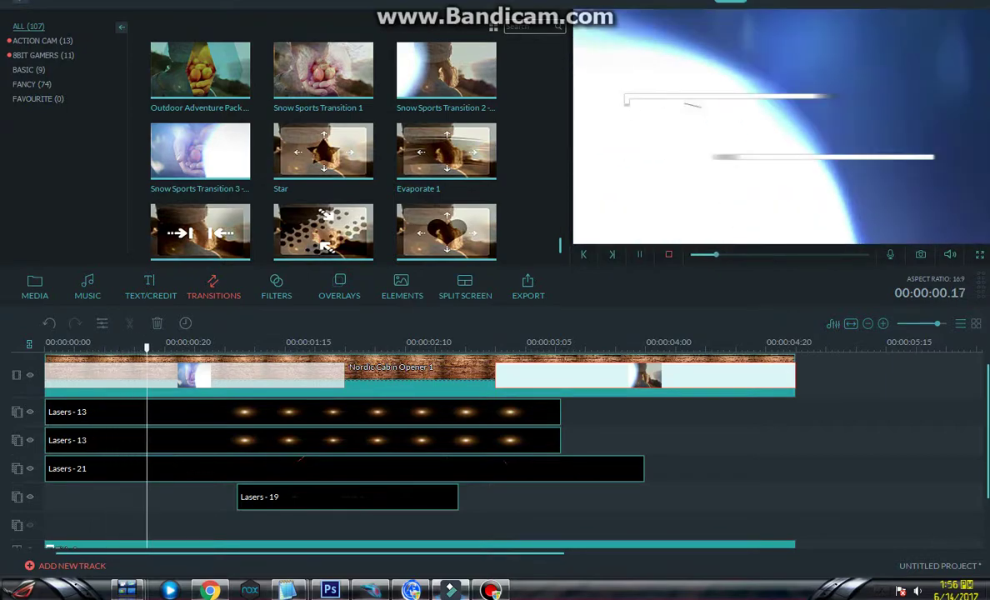
key("space")
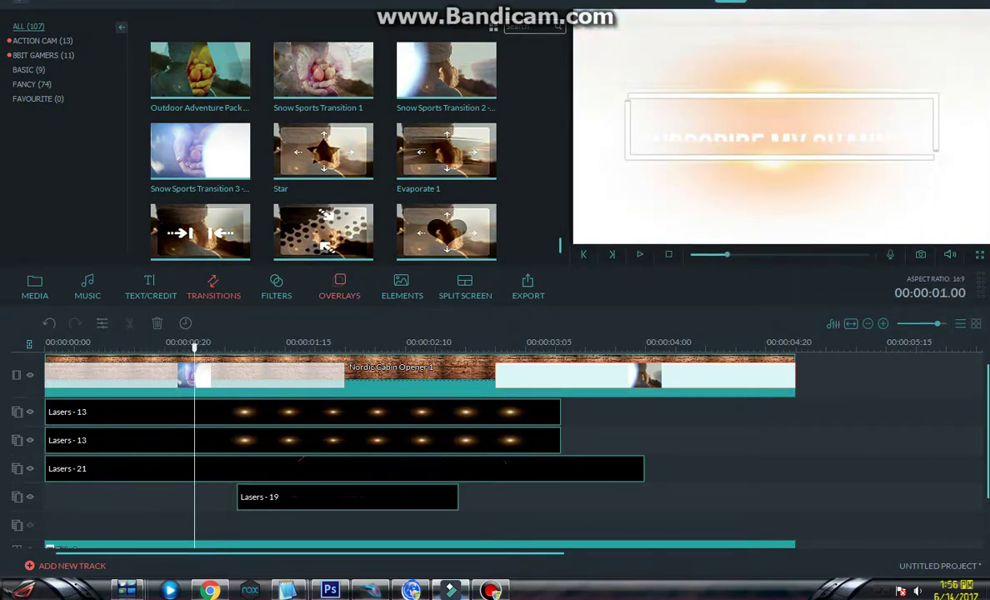
Find the Large Scale - 14 element in the library and place it at the start of the empty track below Lasers - 19
left_click(401, 287)
scroll(323, 154, "up", 15)
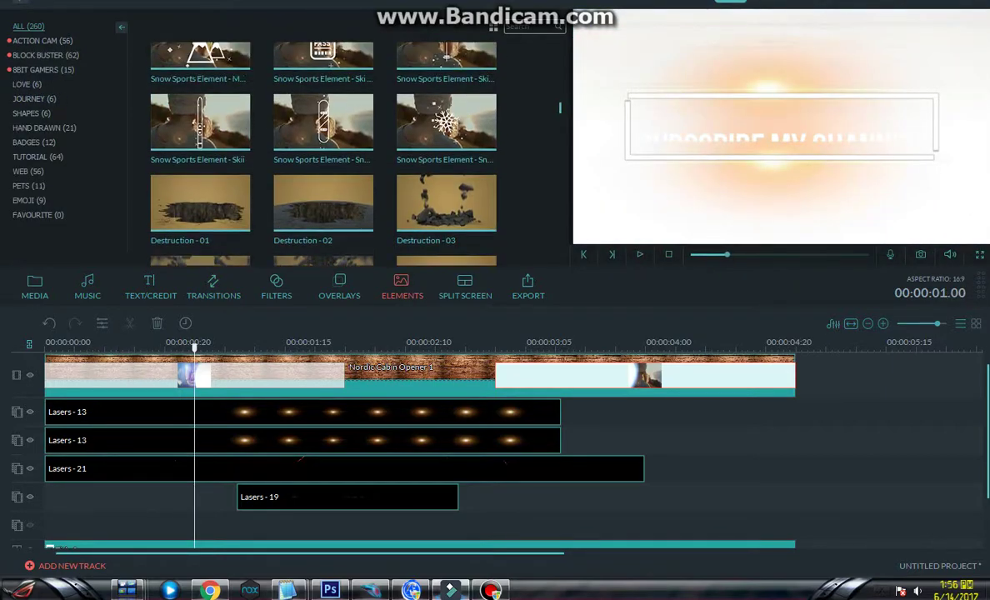
scroll(182, 74, "down", 20)
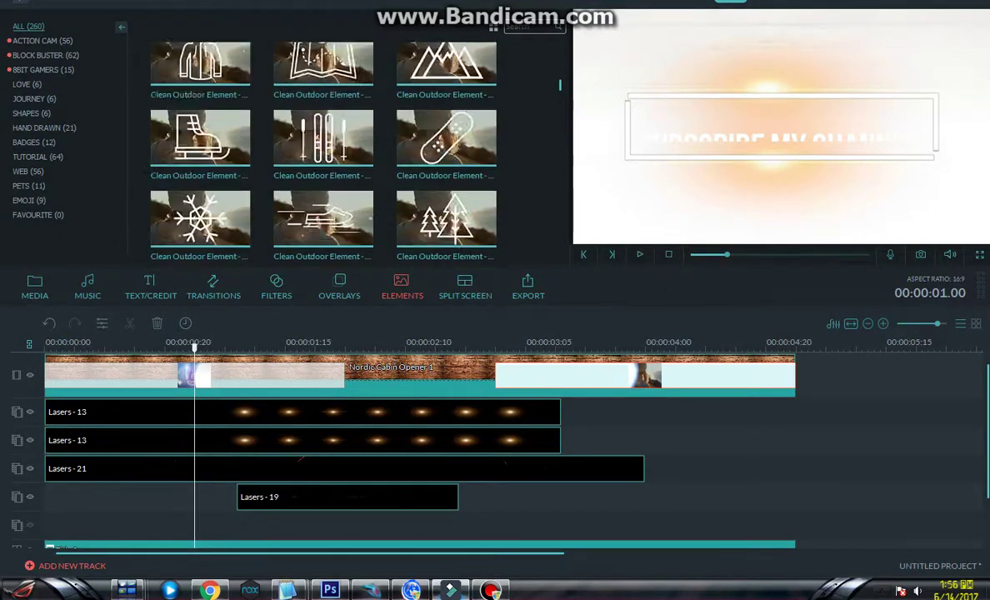
scroll(182, 73, "down", 10)
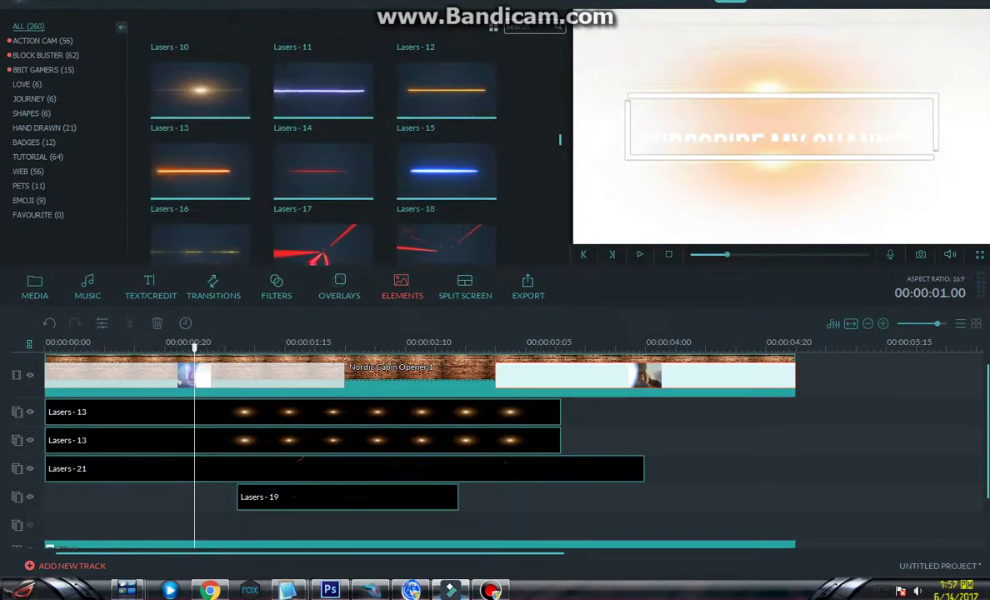
scroll(323, 154, "down", 10)
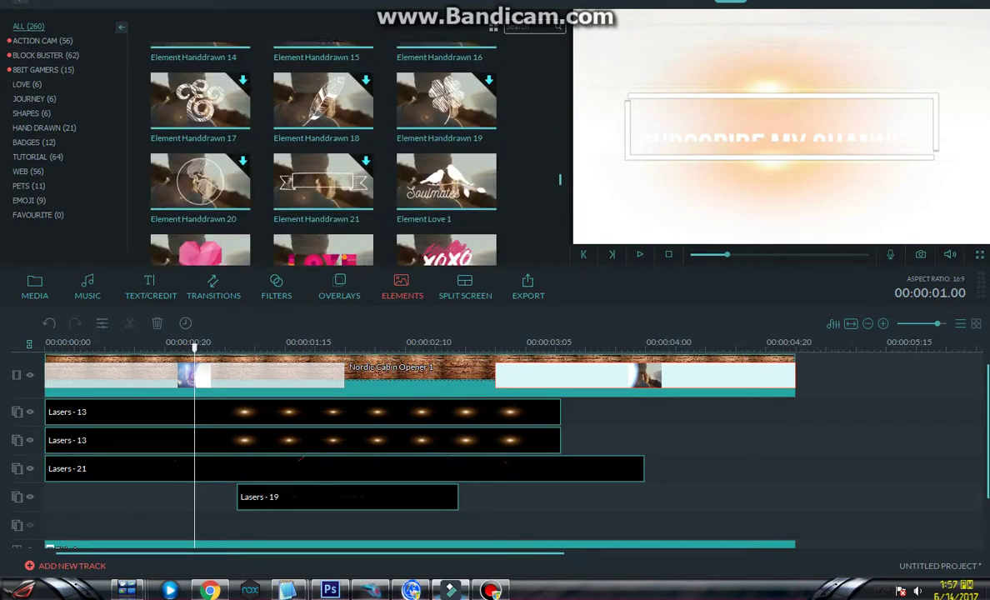
scroll(323, 154, "up", 10)
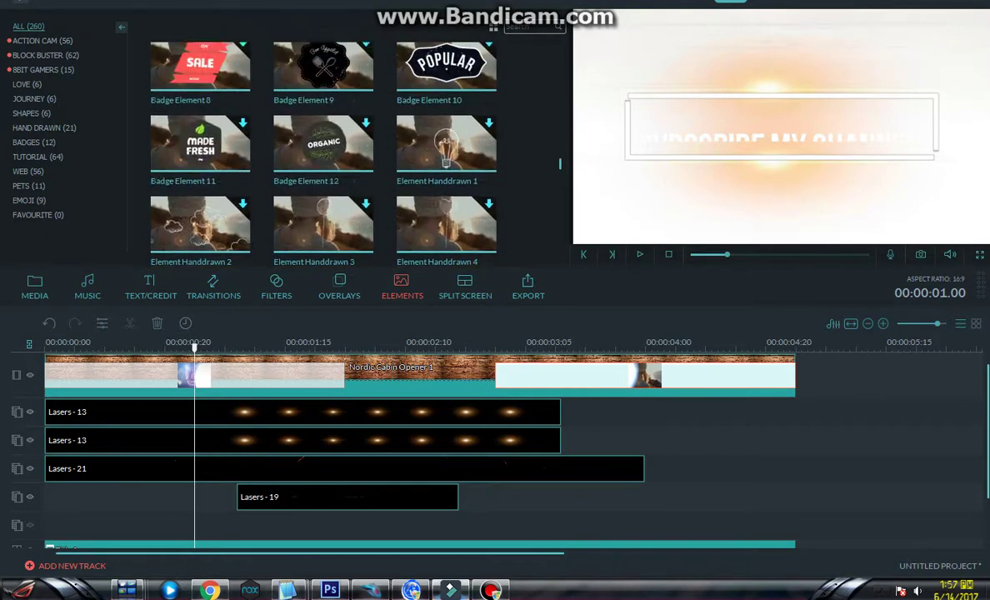
scroll(323, 154, "up", 10)
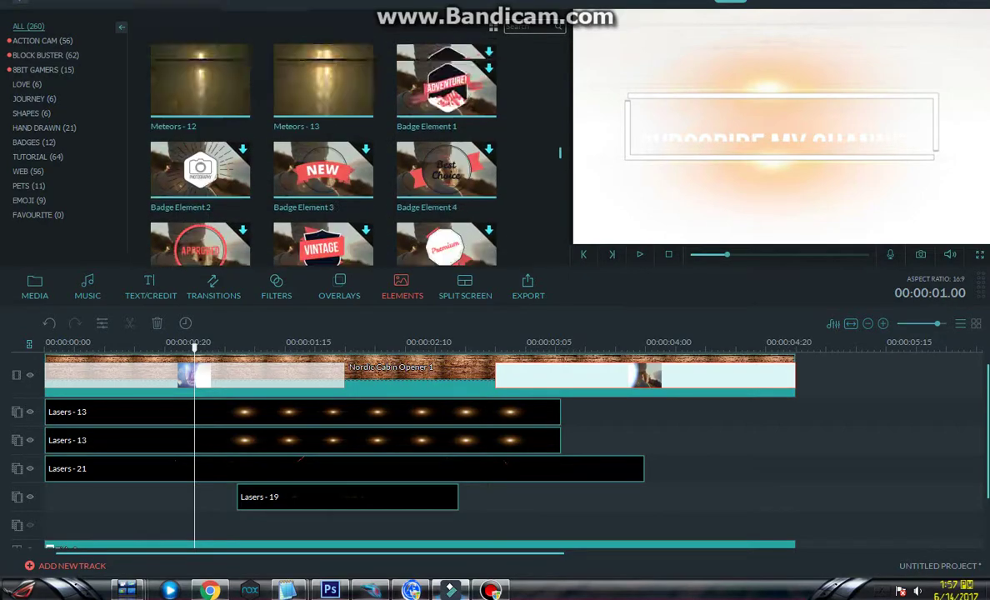
scroll(323, 154, "up", 6)
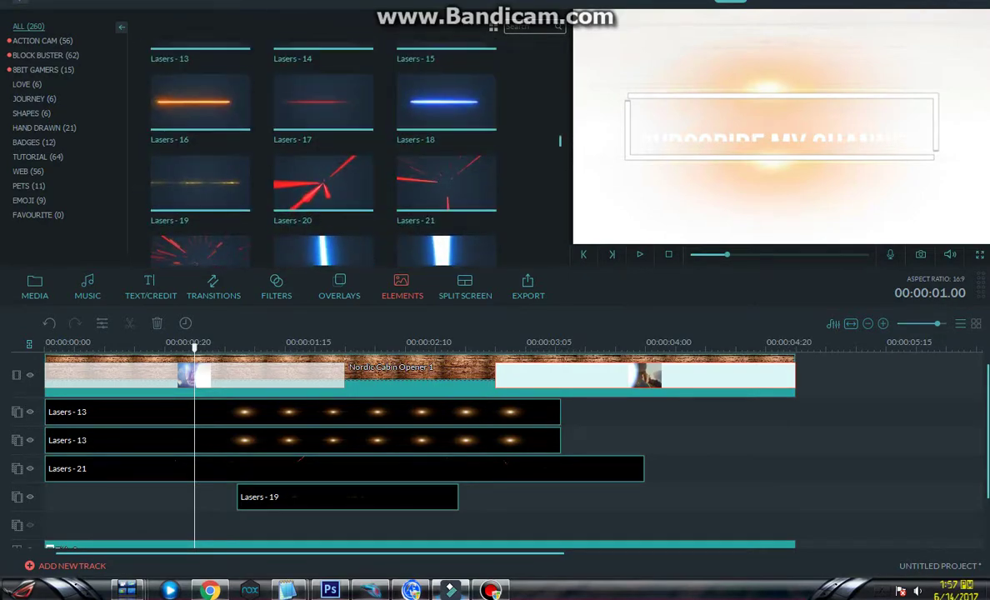
scroll(323, 154, "up", 8)
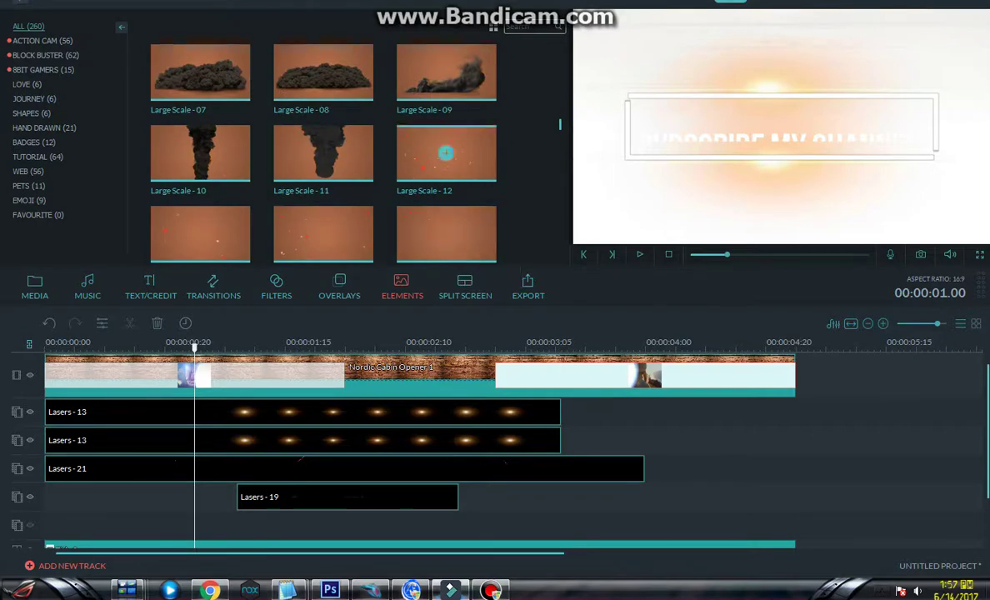
left_click_drag(323, 235, 83, 524)
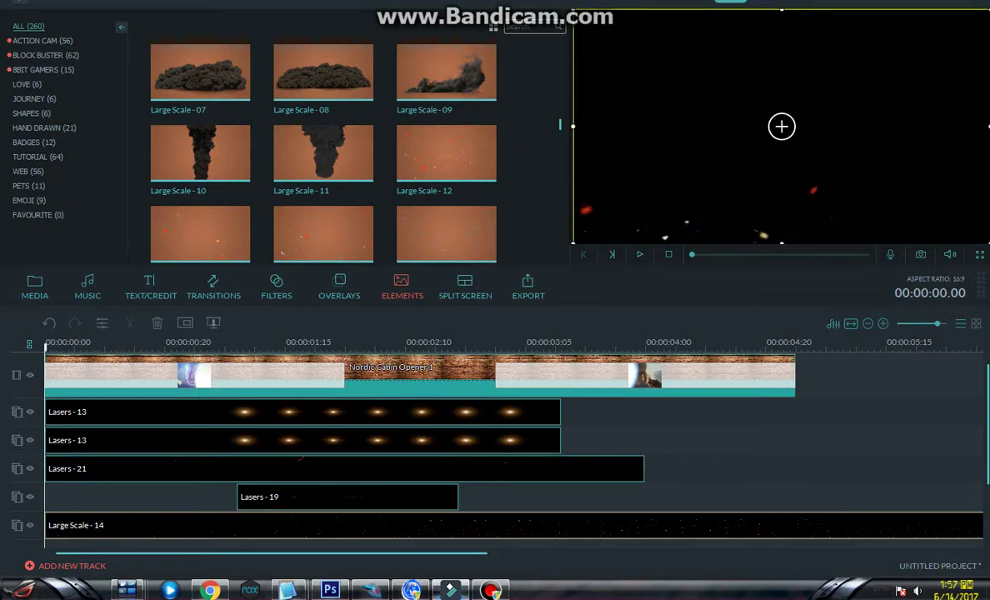
Remove the transition from the start of the wooden background clip and play the intro from the beginning
key("space")
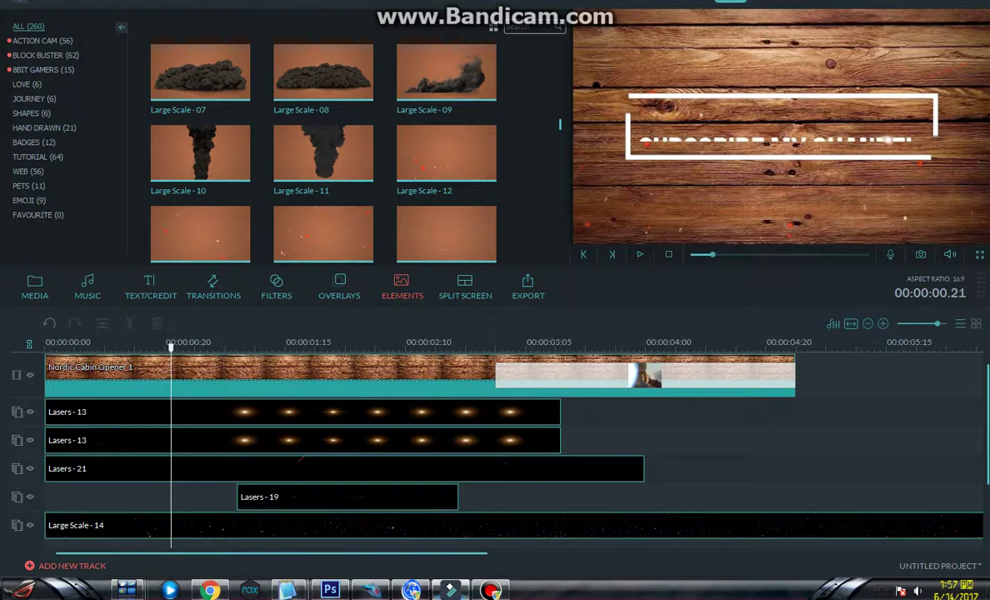
left_click(583, 255)
left_click(639, 254)
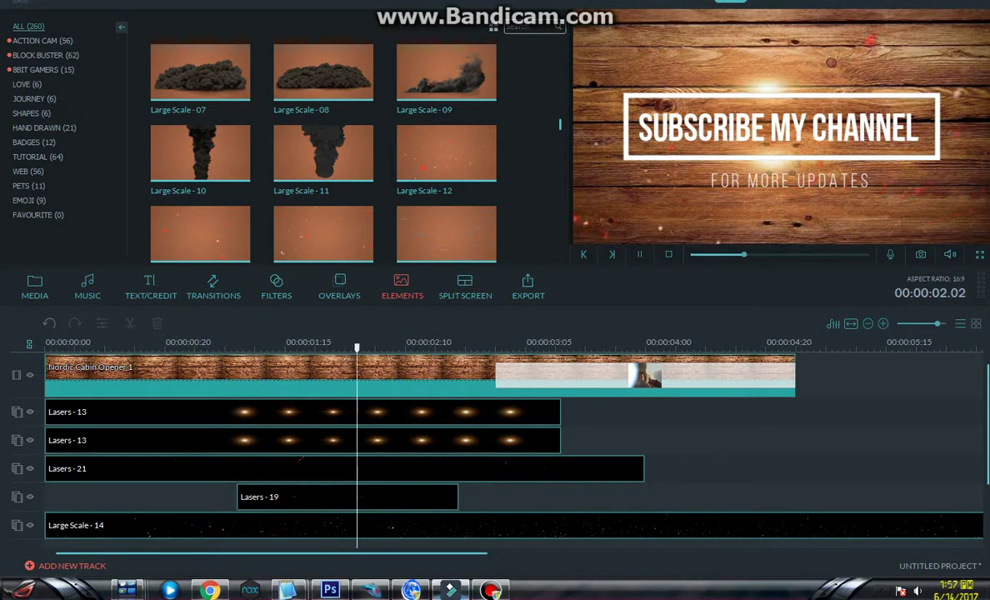
key("space")
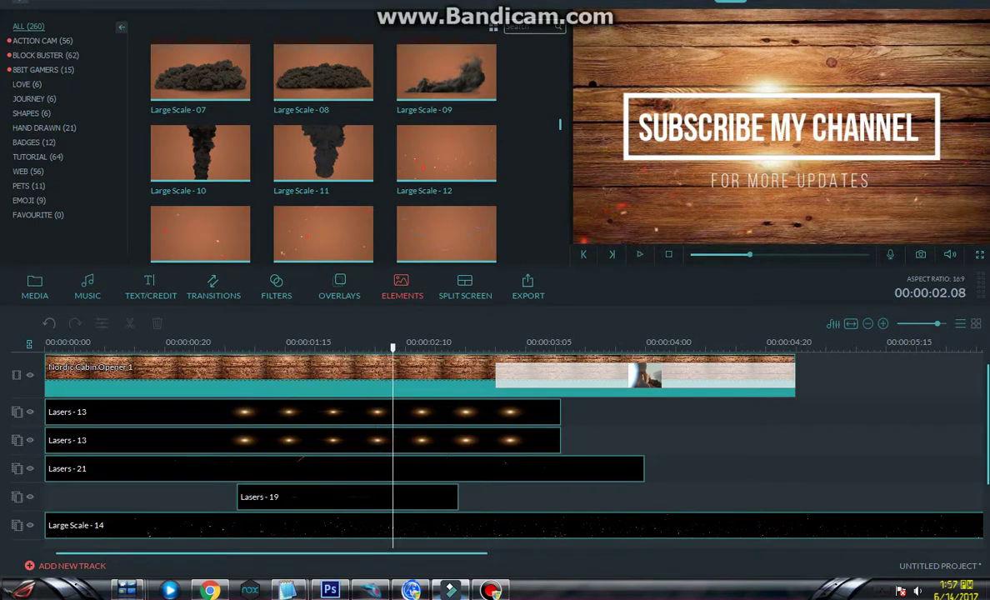
Switch to the Notepad2 notes and add the line "and now finishhhhhh" below "Next go to elements"
left_click(289, 590)
left_click(353, 515)
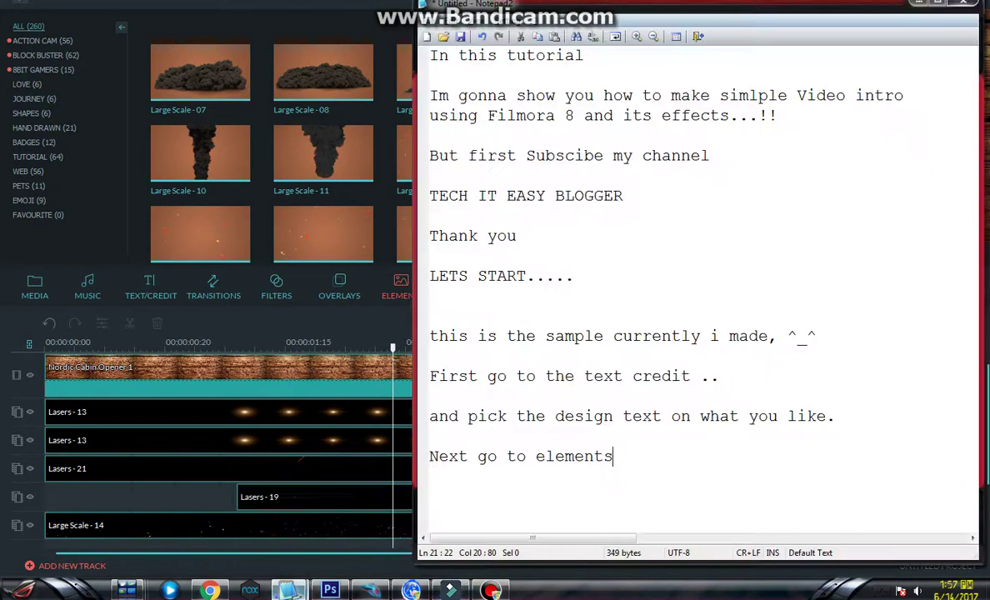
key("Return")
key("Return")
type("a")
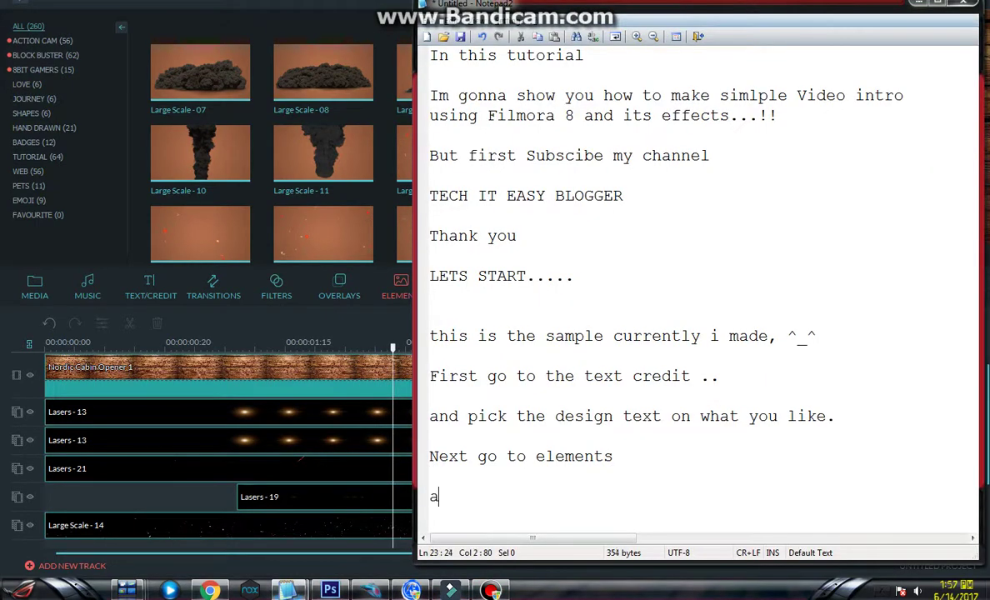
type("nd now finis")
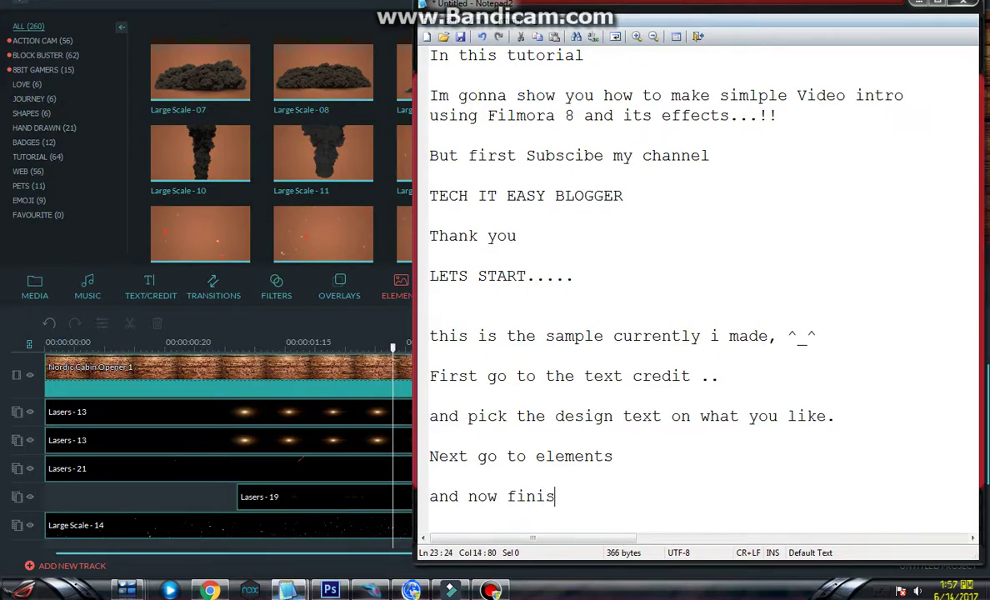
type("hhhhhh")
key("Return")
key("Return")
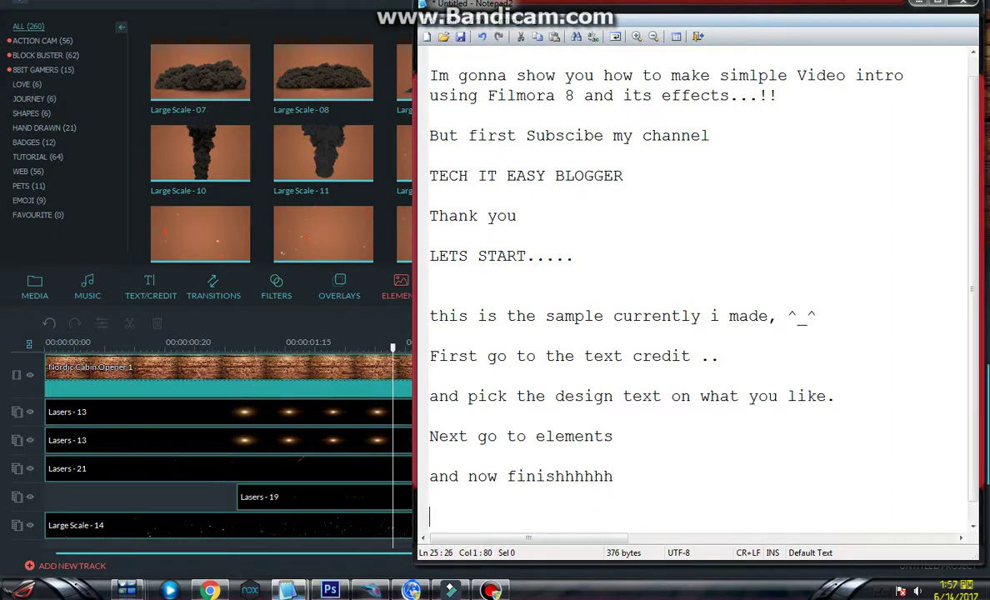
Write the line "you can make your own idea and knowledge on how" below the finish line of the notes
type("you can make ")
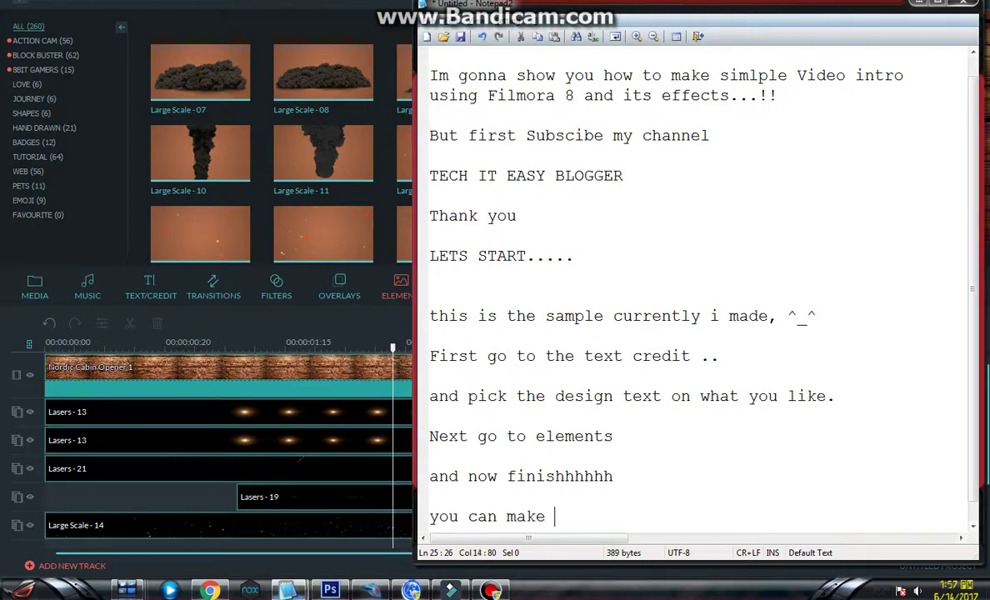
type("your own idea ")
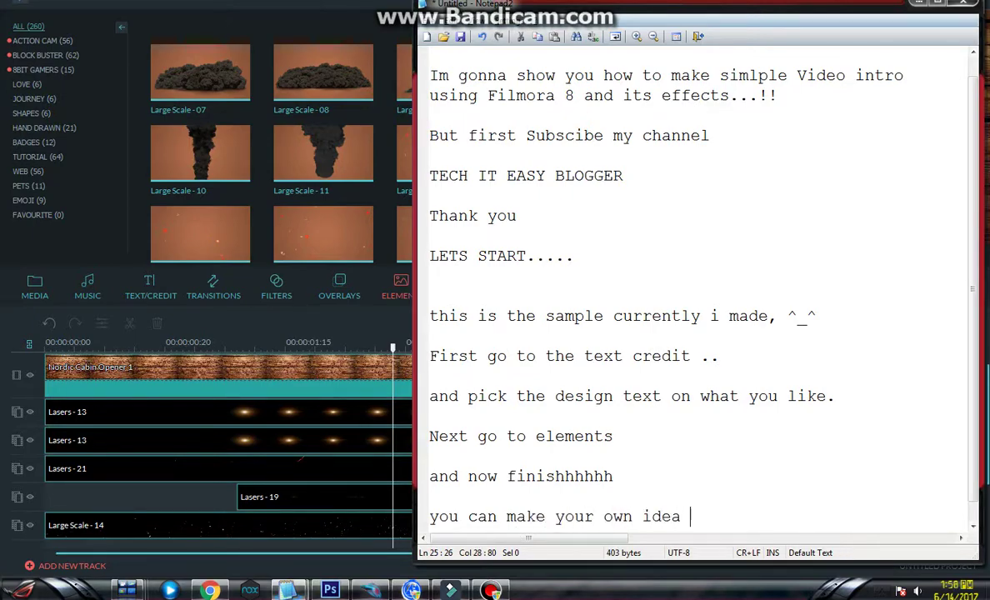
type("and knpw")
key("BackSpace")
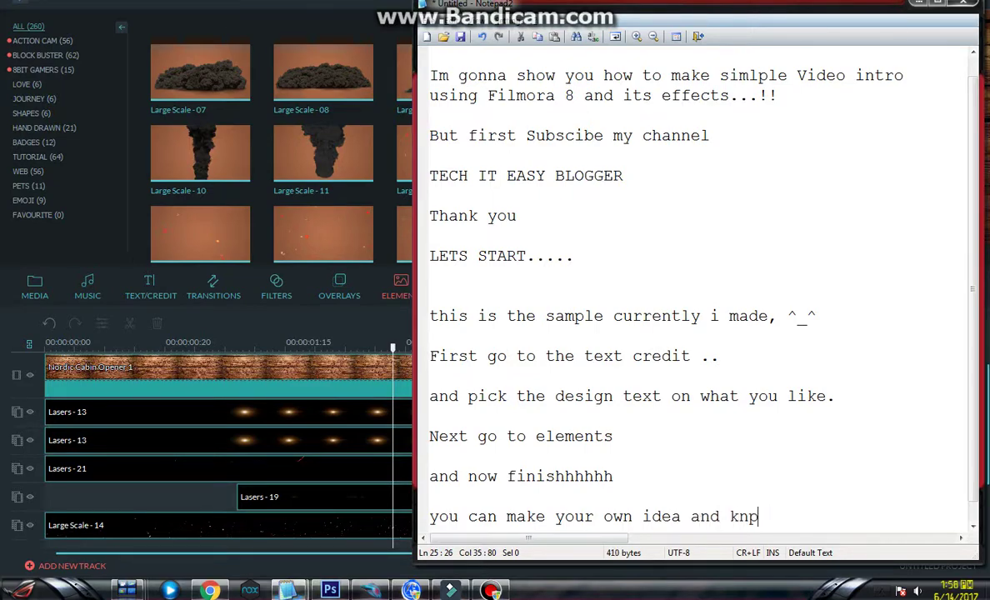
key("BackSpace")
type("owled")
key("BackSpace")
type("edge ")
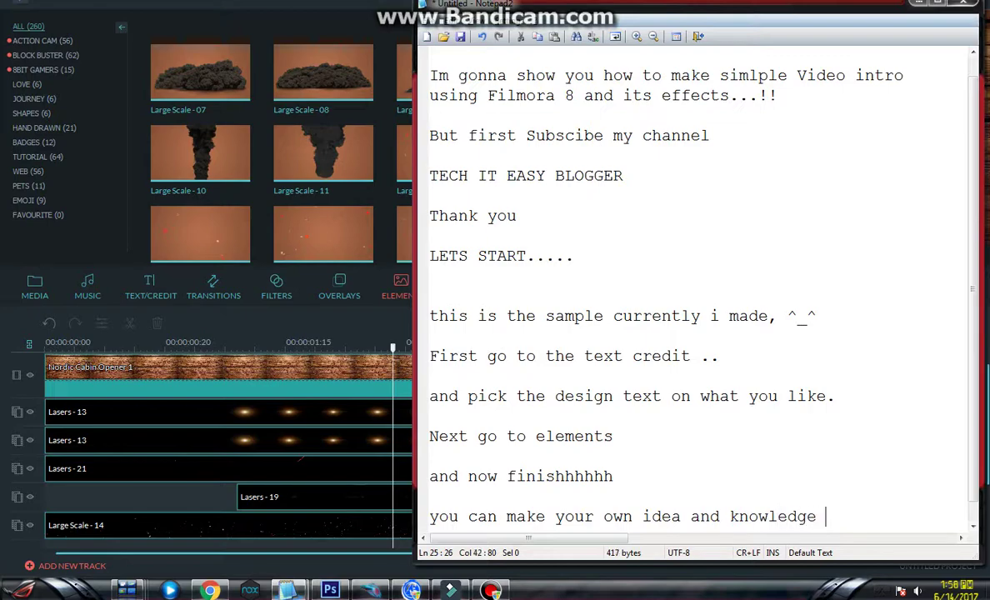
type("on how")
key("Return")
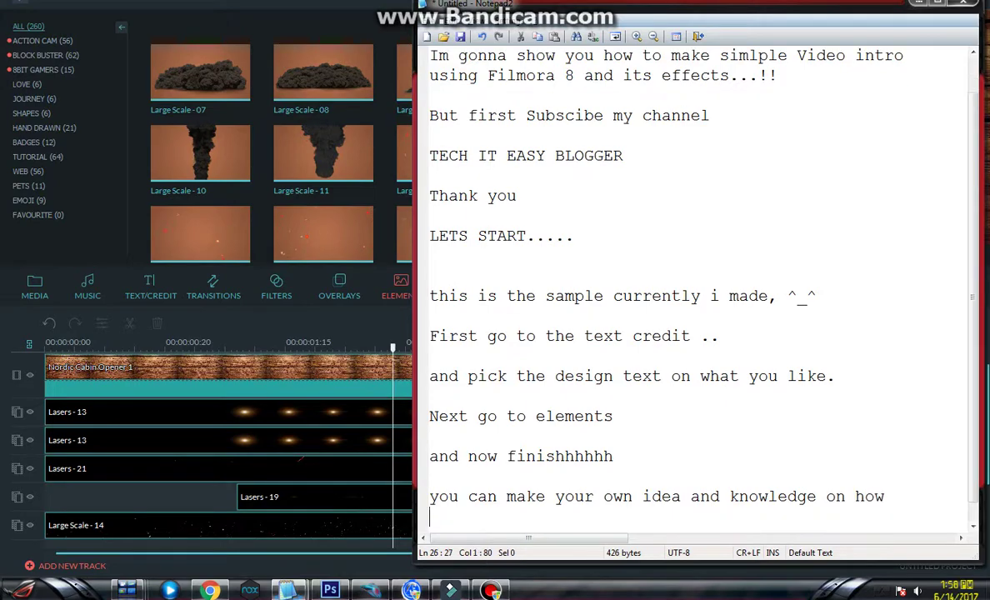
Complete the sentence with "to creat video intro in Filmora 8" and leave blank lines below it
type("to creat")
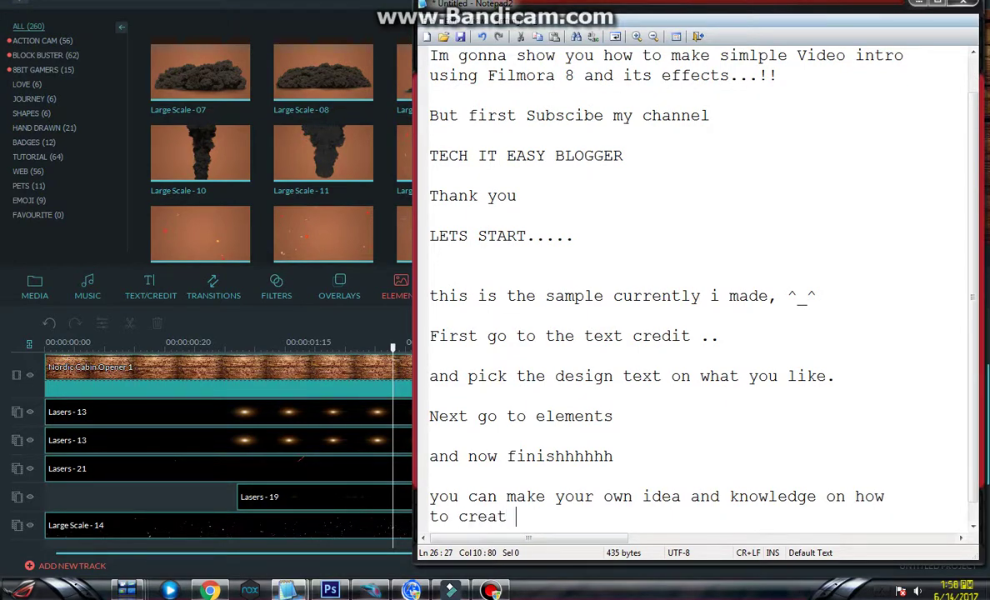
type(" vide")
key("BackSpace")
key("BackSpace")
type("ideo intro")
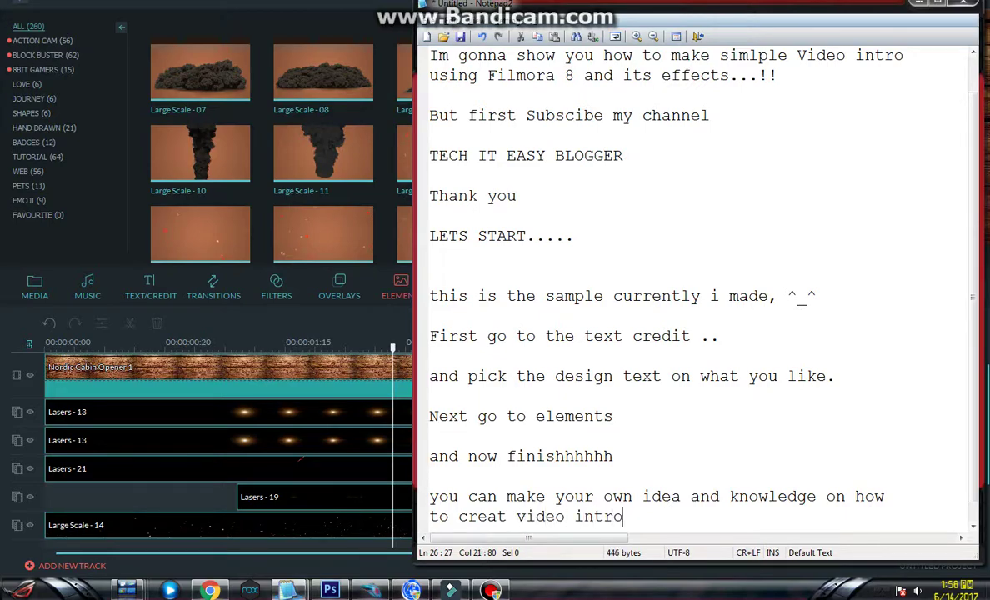
type(" in Filmora")
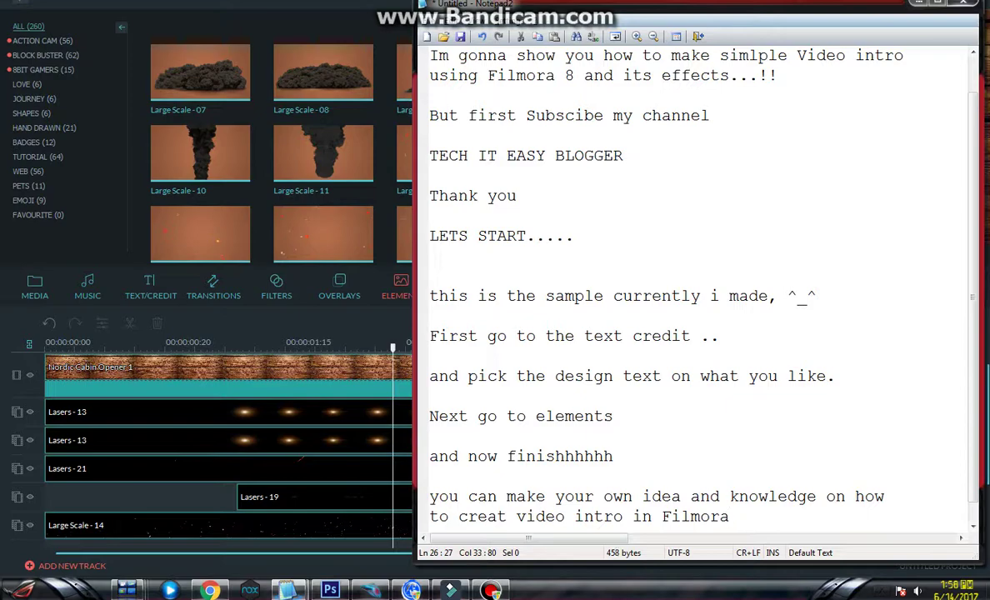
key("Return")
key("Return")
key("Return")
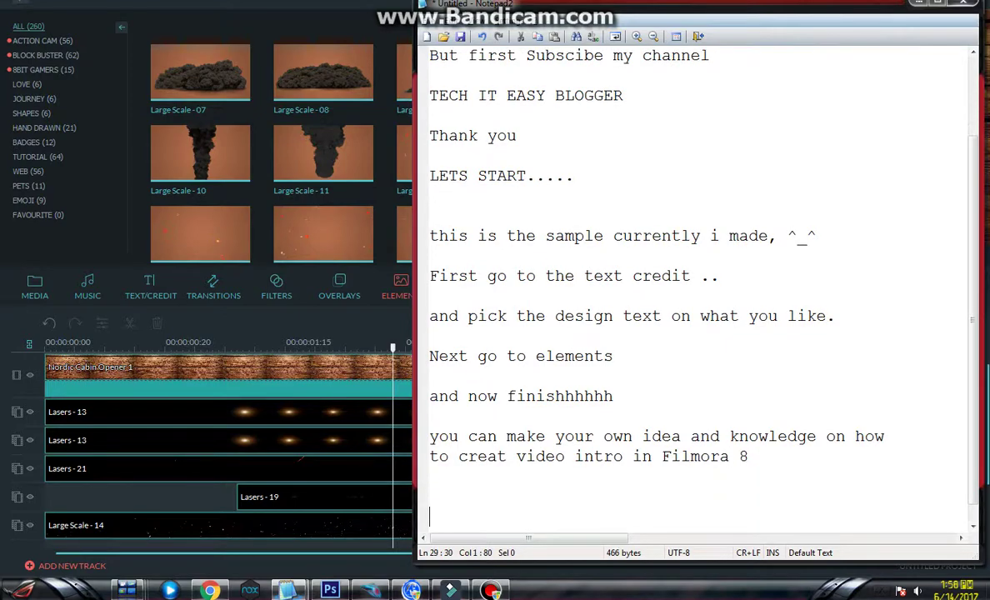
End the notes with the line "thank you for watching have a good day and nyt ^_^", followed by a blank line
type("thank you ")
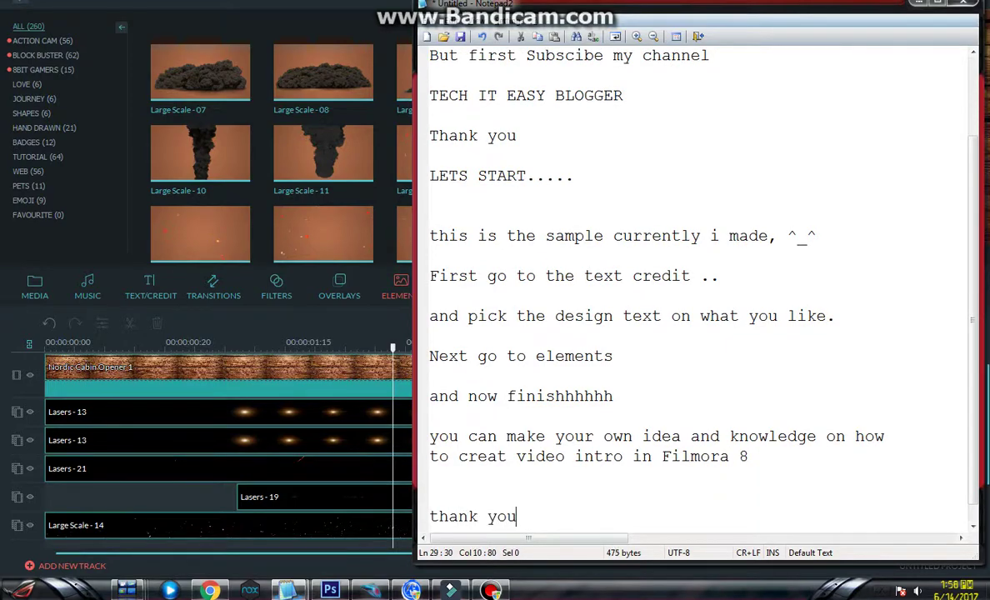
type("for watching ha")
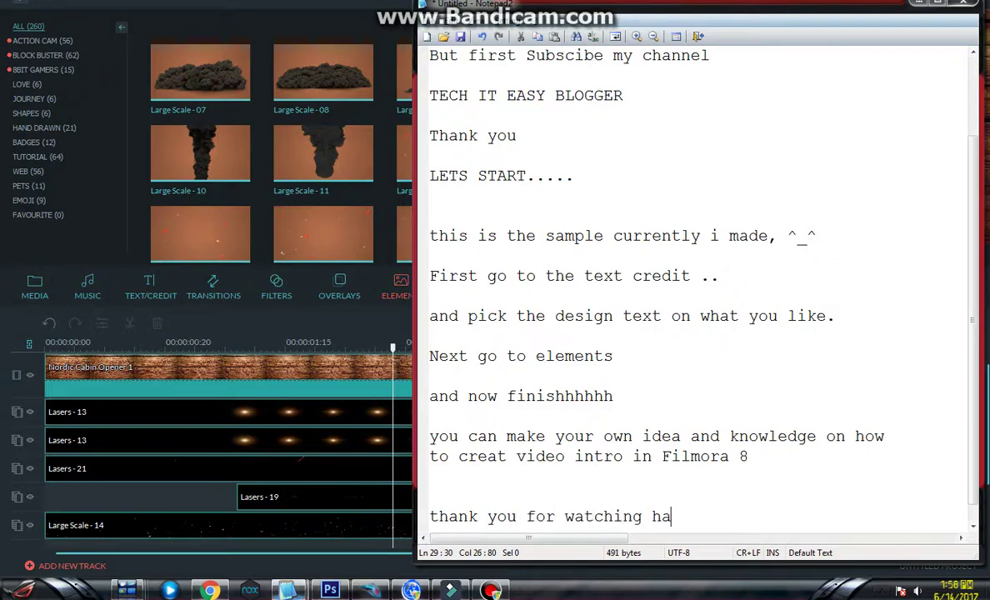
type("ve a goo")
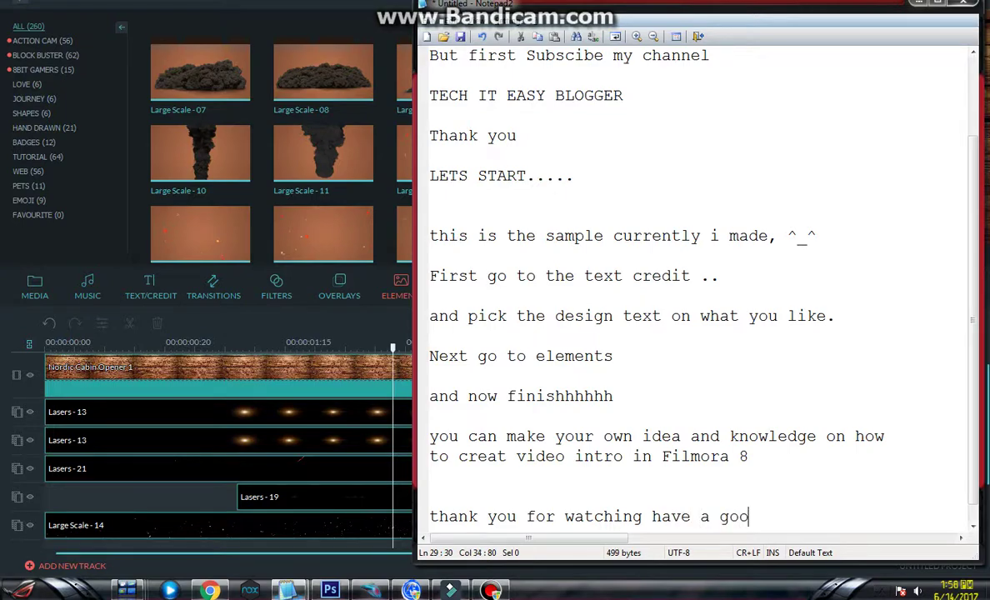
type("d daay")
key("BackSpace")
type("ay an")
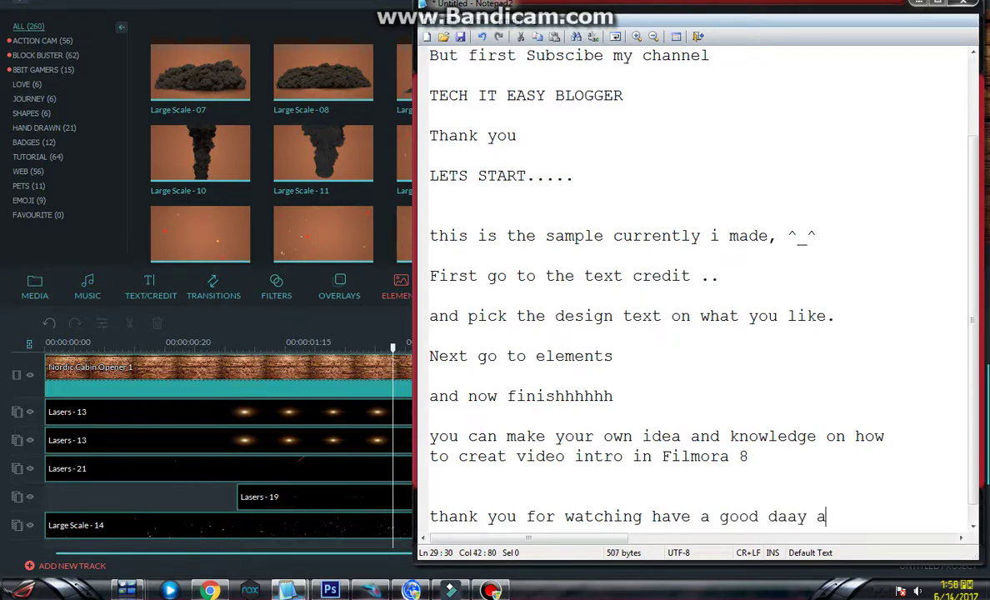
key("BackSpace")
key("BackSpace")
key("BackSpace")
key("BackSpace")
key("BackSpace")
type("y and nyt")
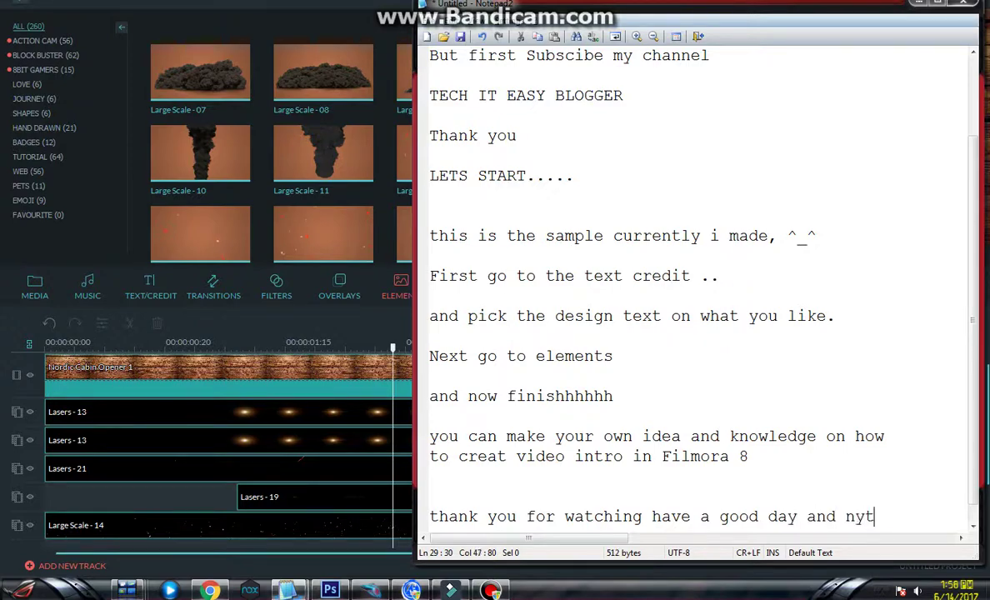
type(" ^_^")
key("Return")
key("Return")
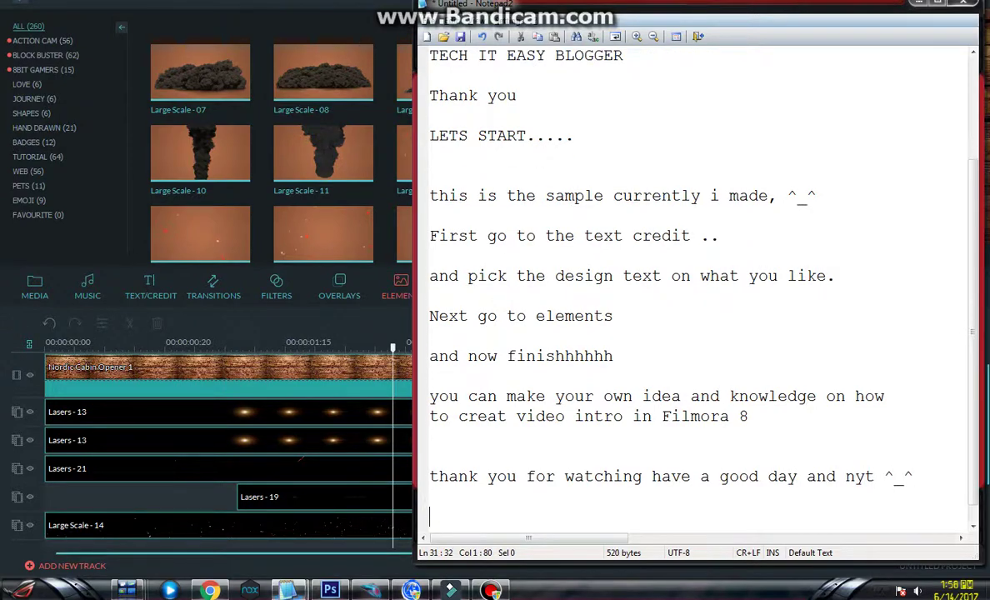